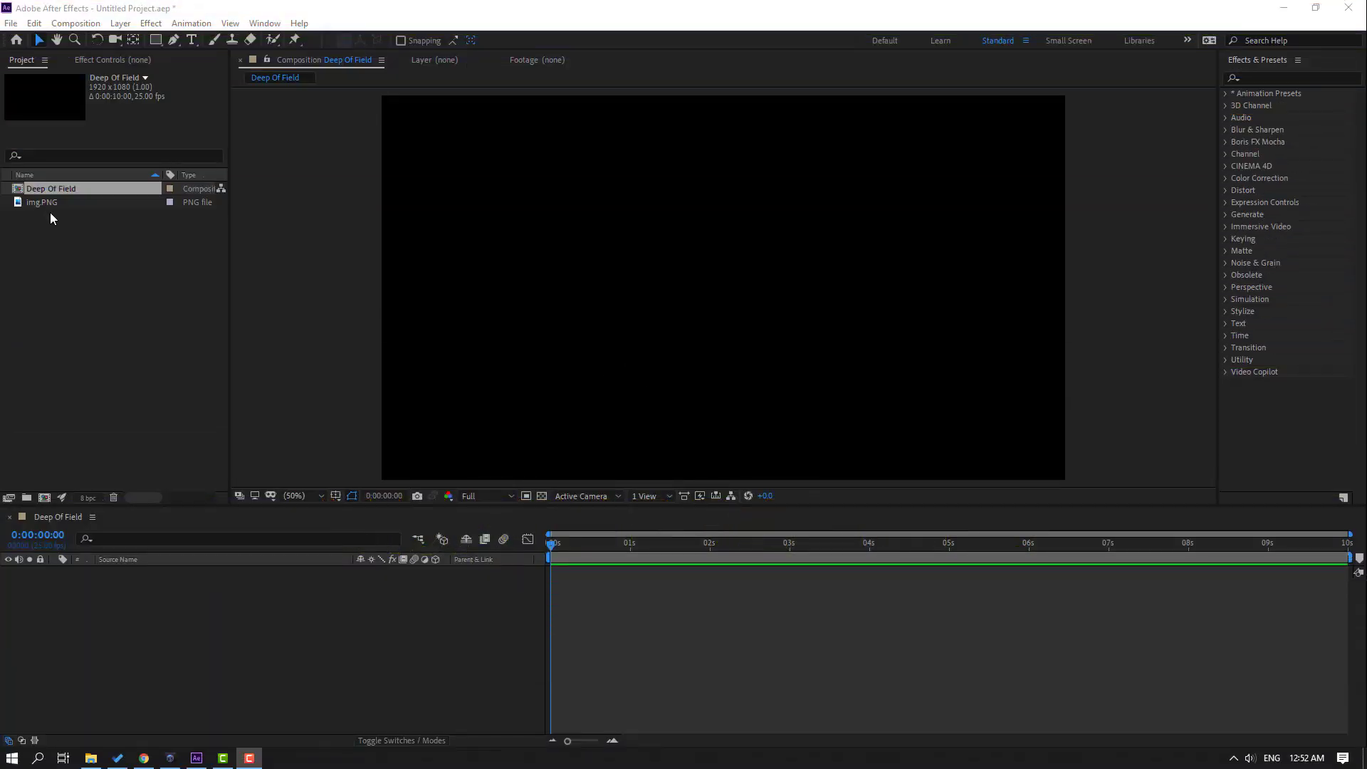
Step: Add img.PNG as a layer in Deep Of Field and scale it with Fit to Comp
{"action": "left_click", "coordinate": [40, 203]}
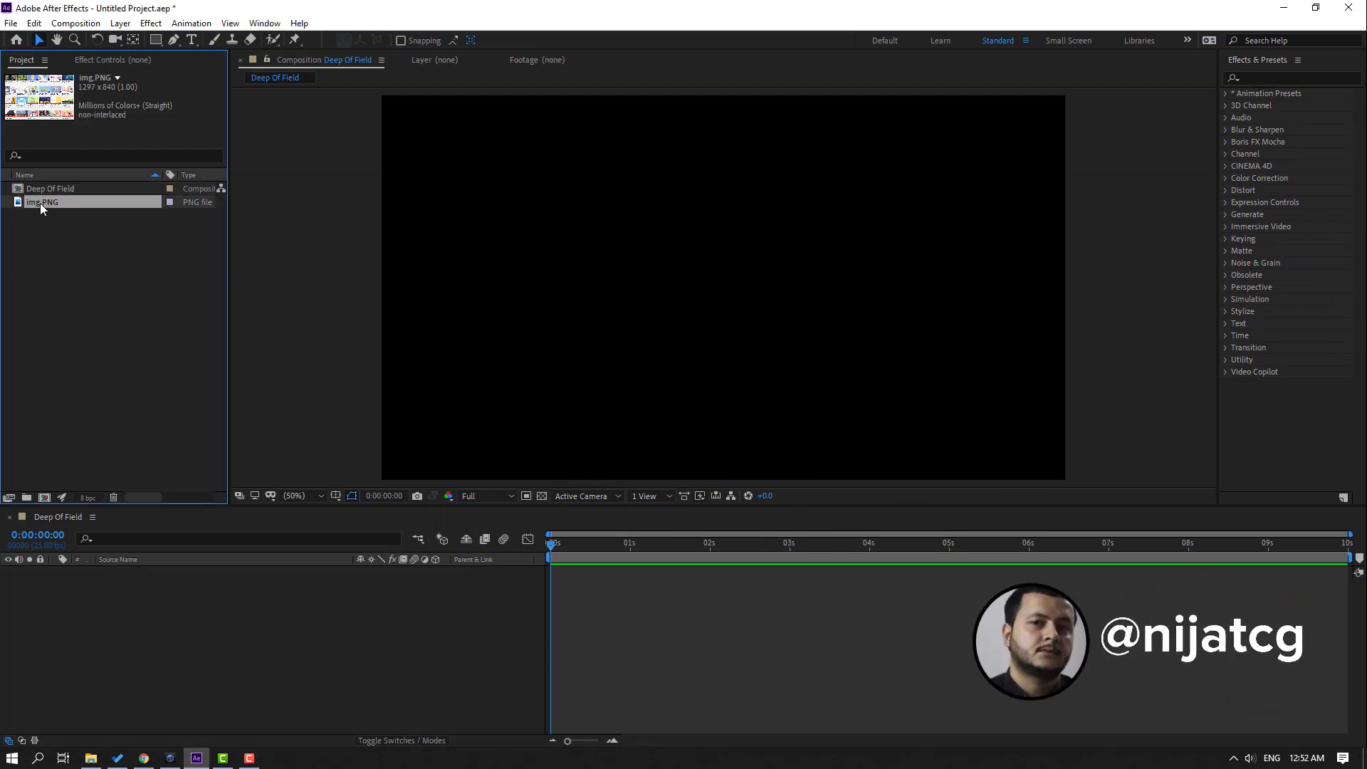
{"action": "left_click_drag", "start_coordinate": [40, 204], "coordinate": [195, 619]}
{"action": "left_click", "coordinate": [124, 573]}
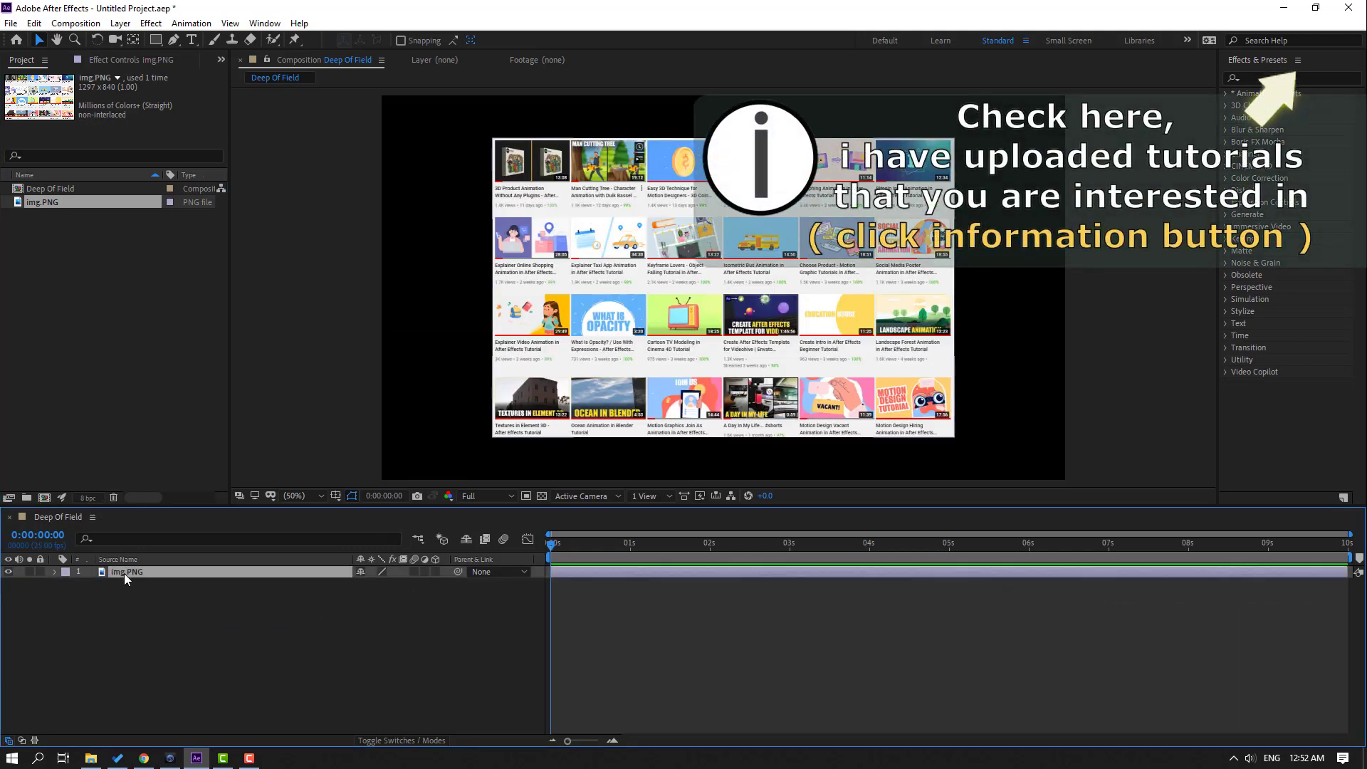
{"action": "right_click", "coordinate": [146, 574]}
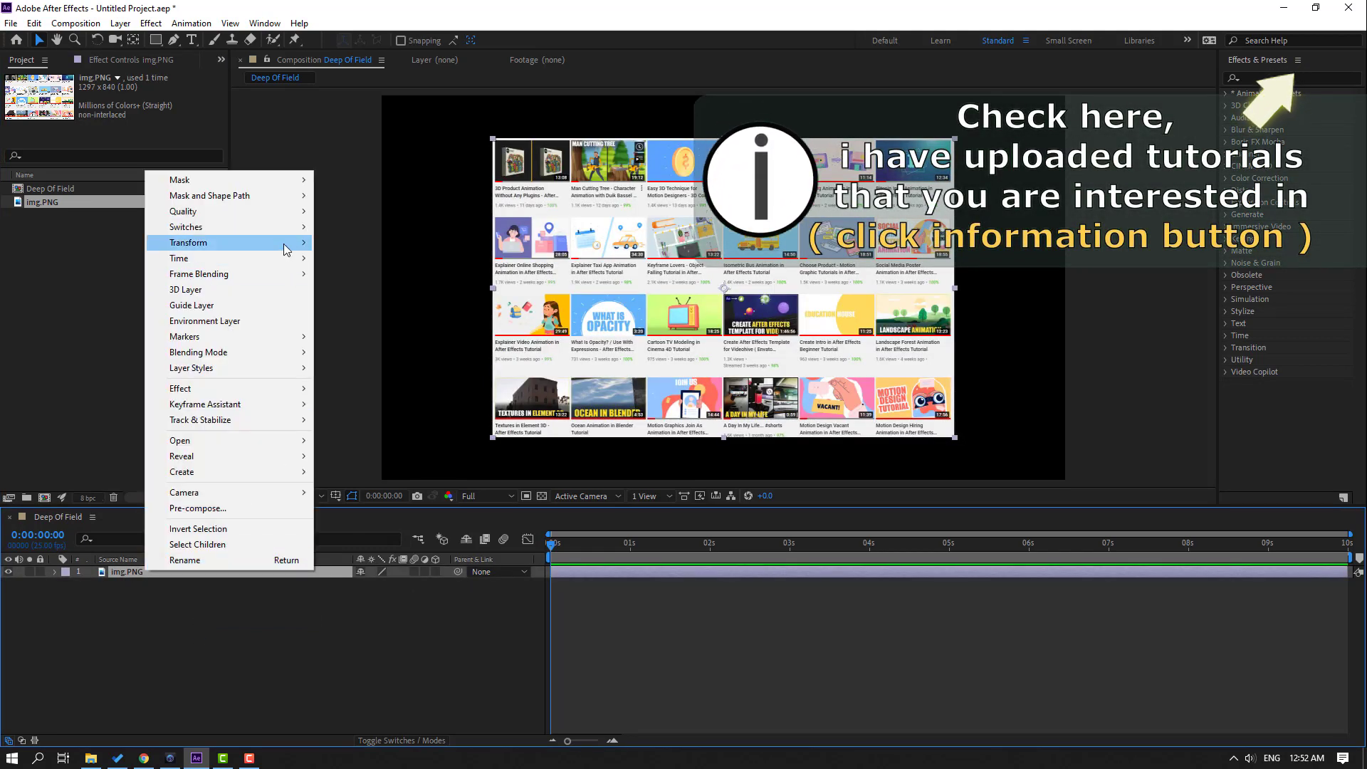
{"action": "mouse_move", "coordinate": [284, 243]}
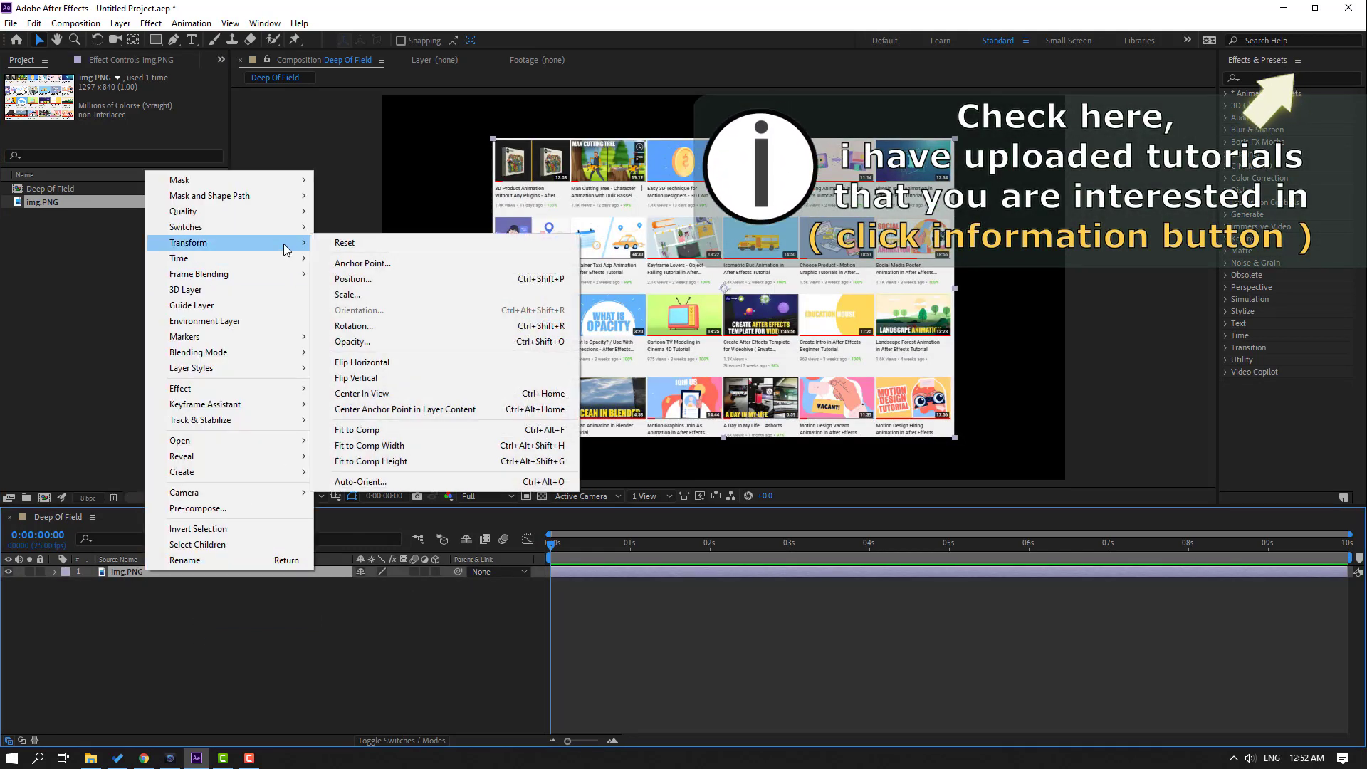
{"action": "left_click", "coordinate": [420, 430]}
{"action": "left_click", "coordinate": [157, 639]}
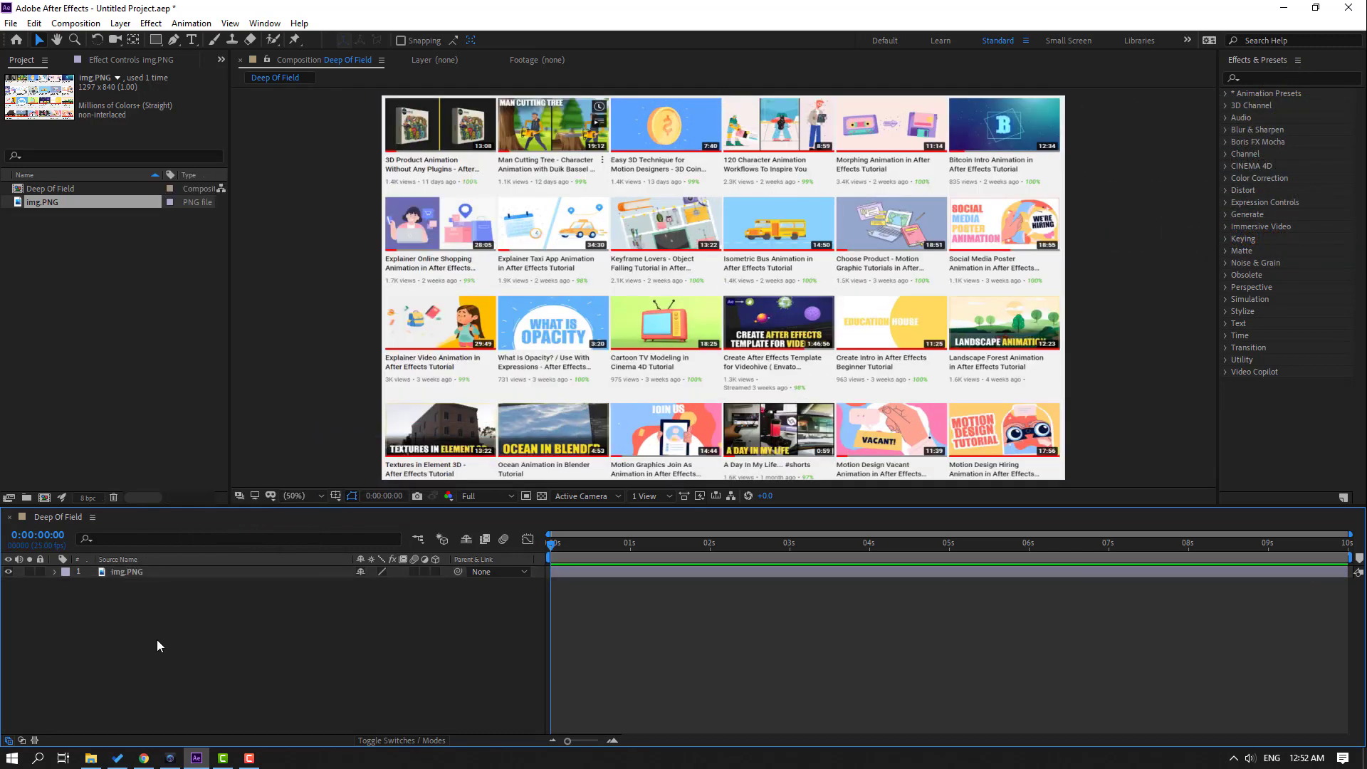
Step: Make the img.PNG layer 3D and set the preview resolution to Quarter
{"action": "left_click", "coordinate": [435, 572]}
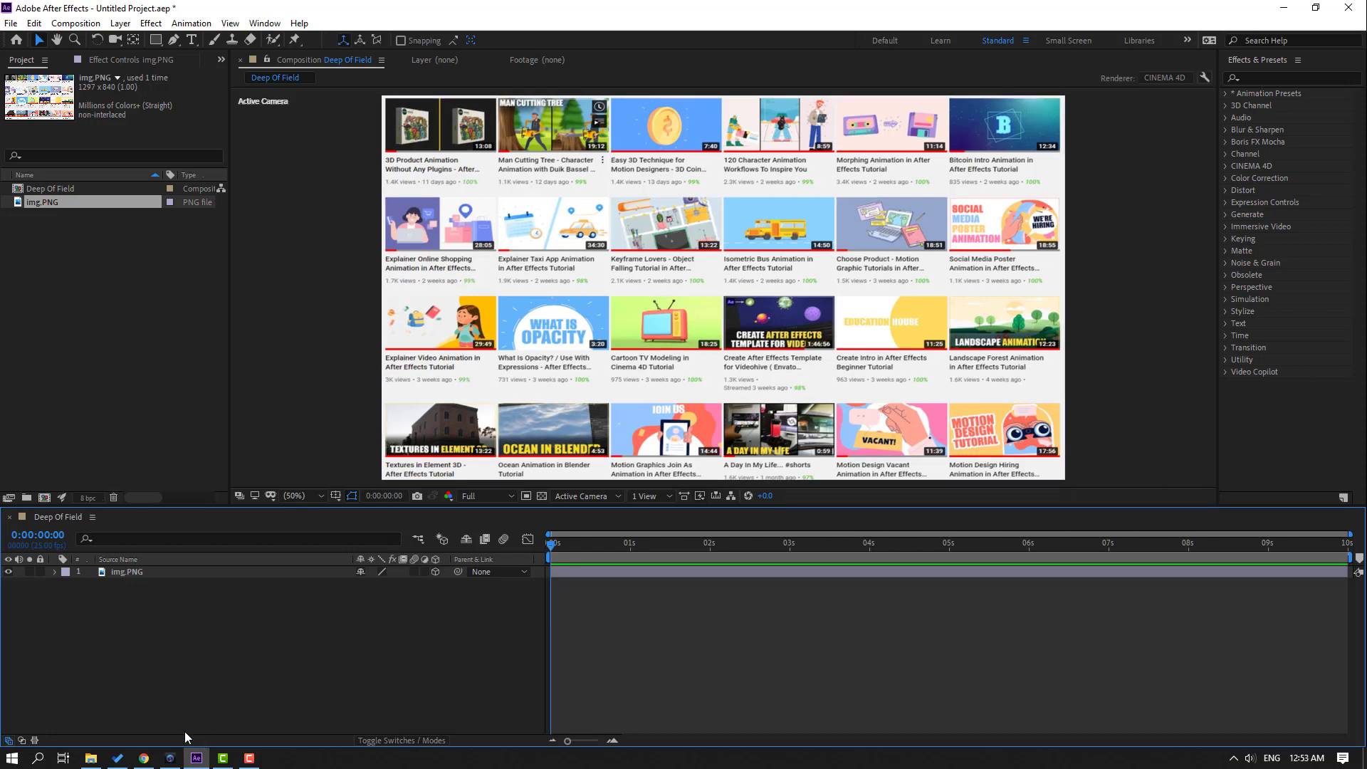
{"action": "left_click", "coordinate": [475, 496]}
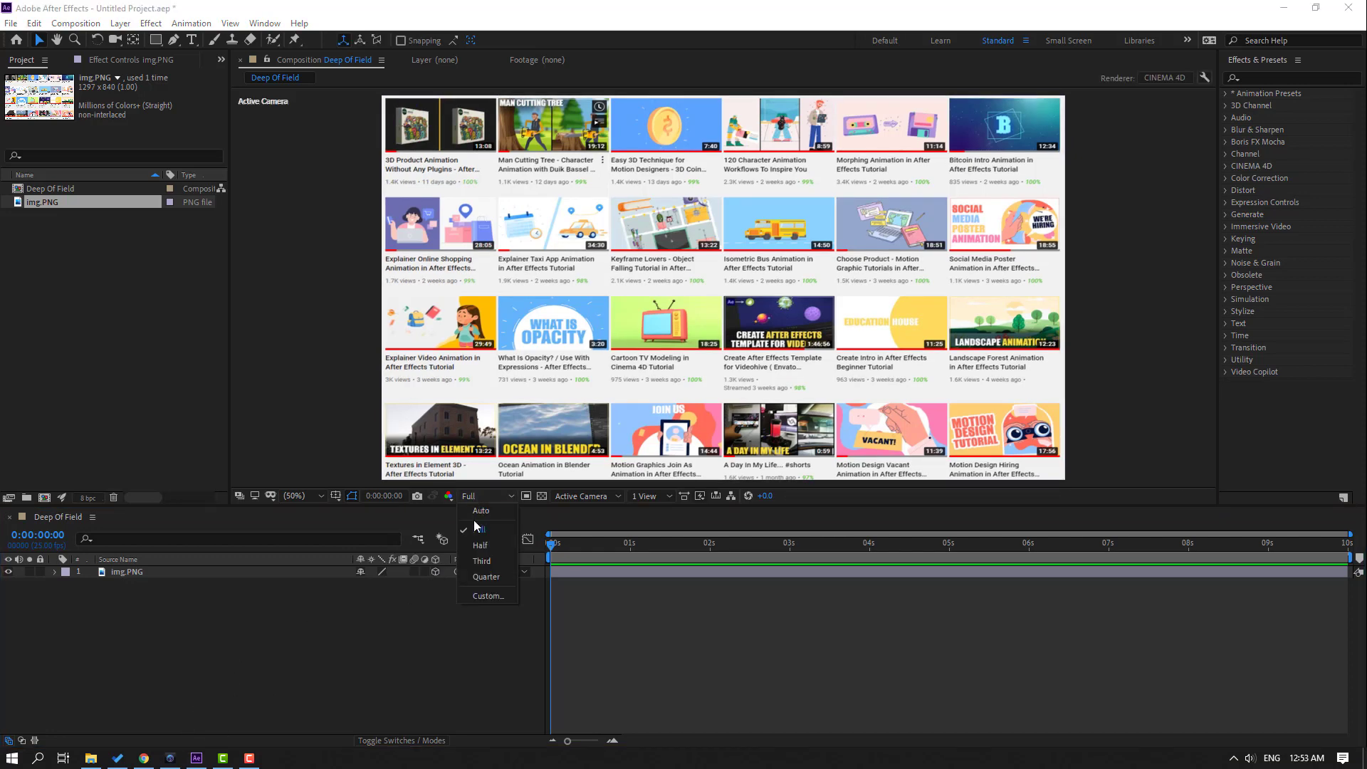
{"action": "left_click", "coordinate": [482, 578]}
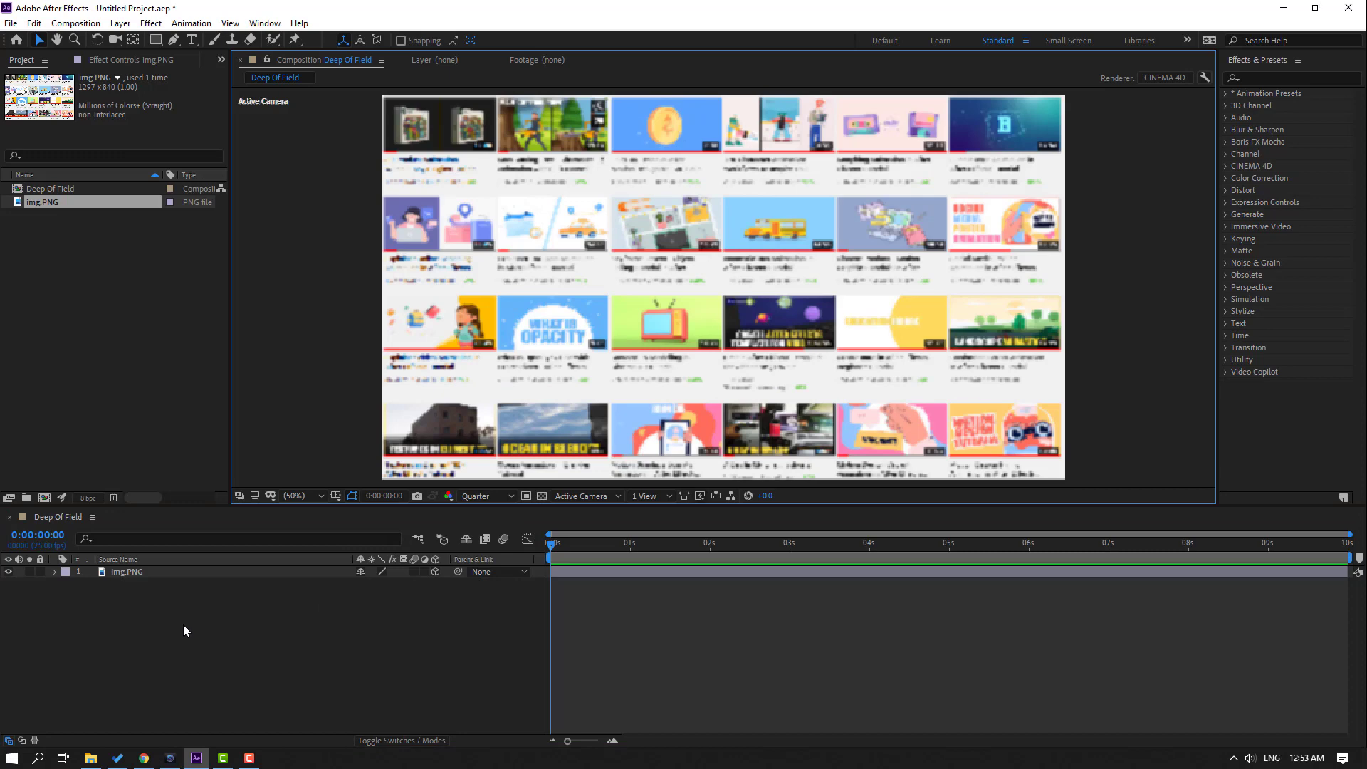
Step: Add a new Two-Node Camera 1 using the 50mm preset
{"action": "right_click", "coordinate": [163, 636]}
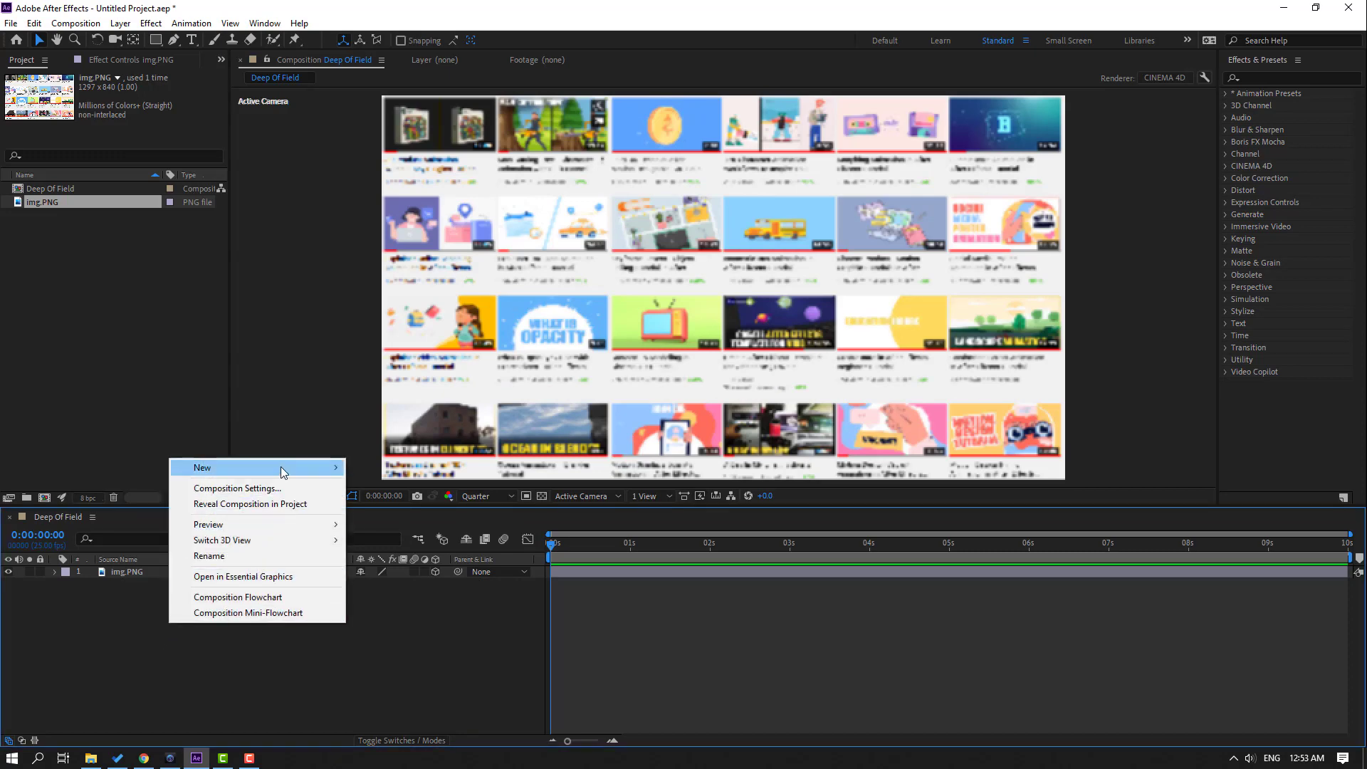
{"action": "mouse_move", "coordinate": [280, 467]}
{"action": "left_click", "coordinate": [425, 536]}
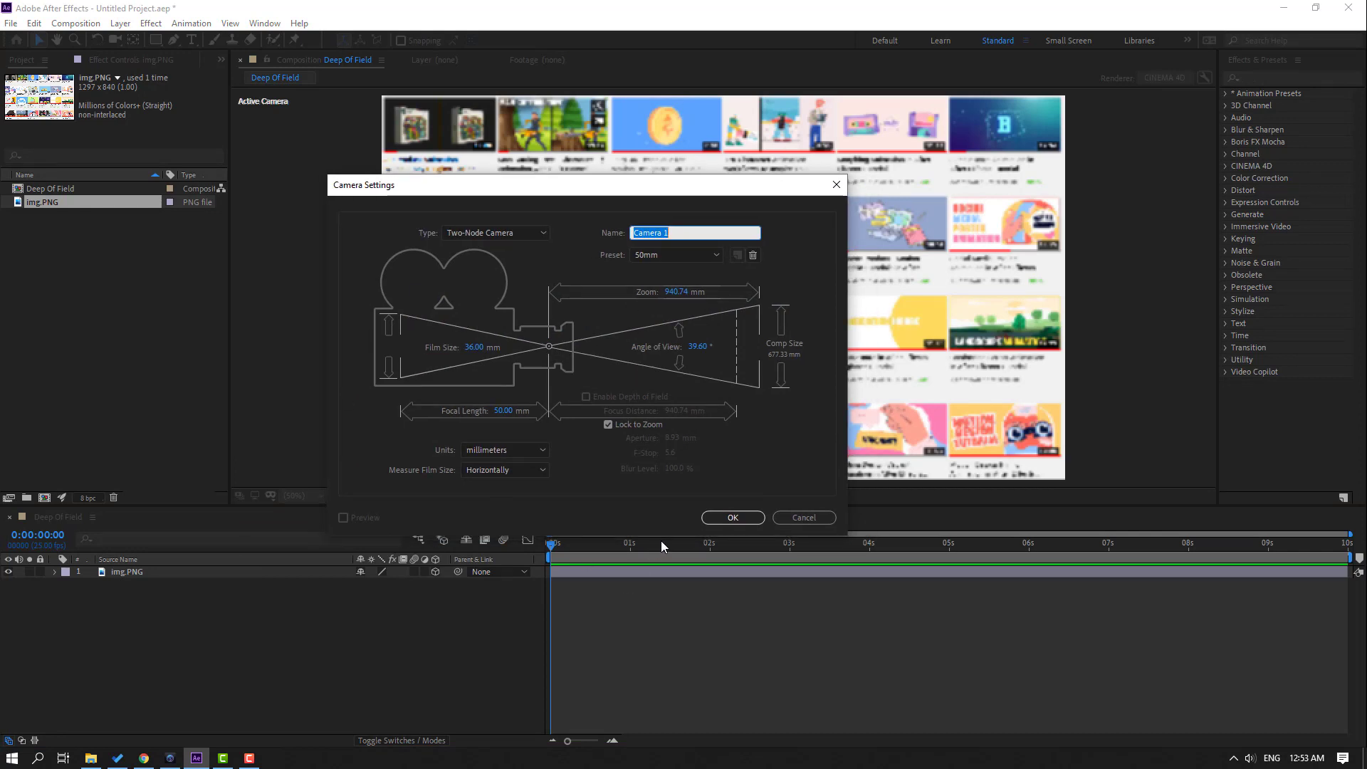
{"action": "left_click", "coordinate": [732, 518]}
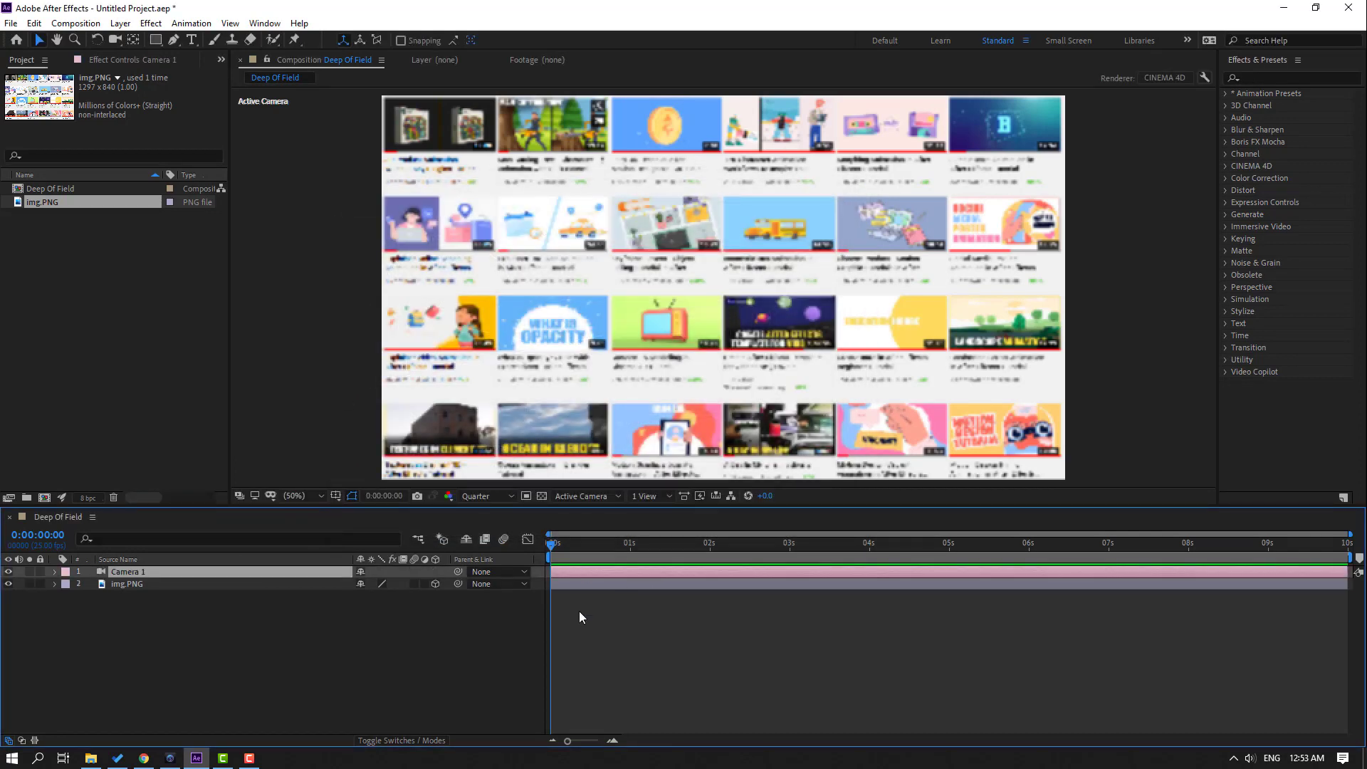
Step: Set the preview resolution back to Full
{"action": "left_click", "coordinate": [470, 497]}
{"action": "left_click", "coordinate": [471, 529]}
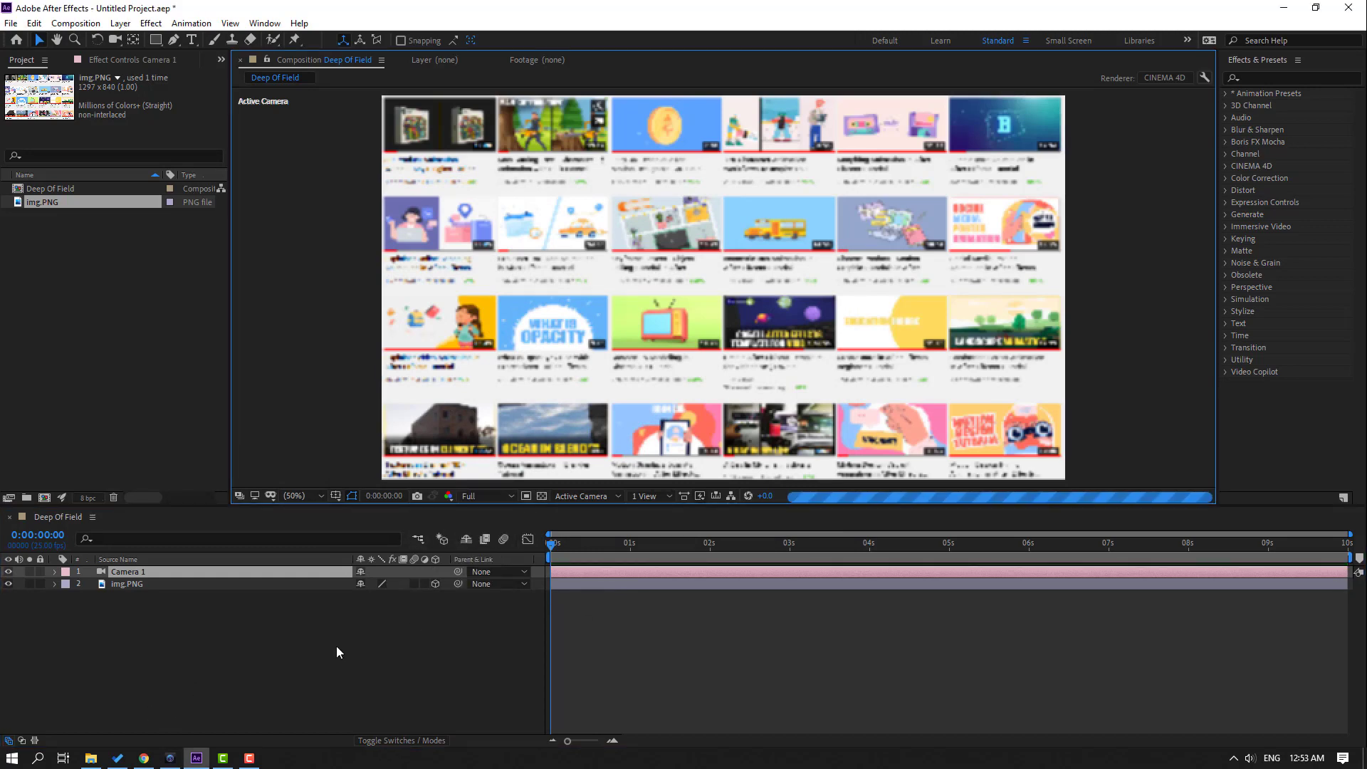
{"action": "left_click", "coordinate": [117, 656]}
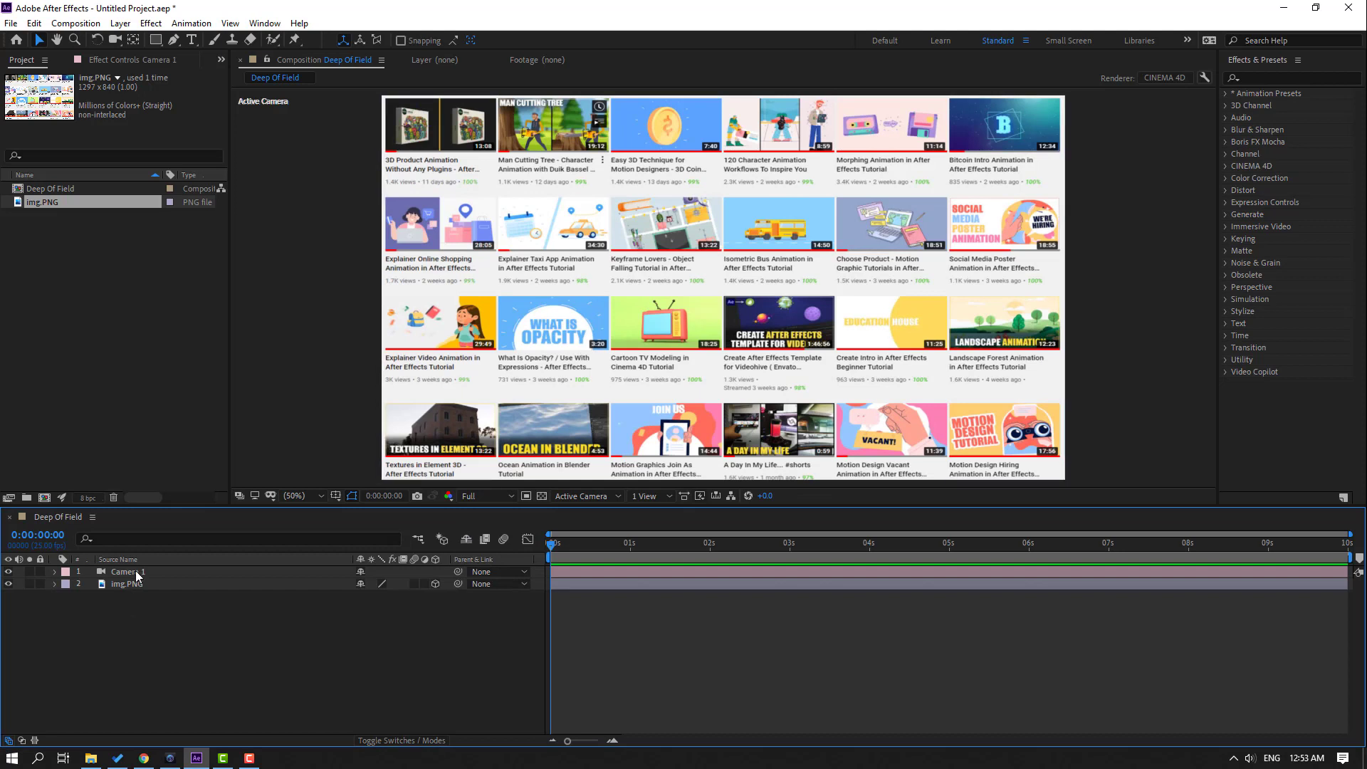
Step: Create an orbit null for Camera 1 with Camera > Create Orbit Null
{"action": "left_click", "coordinate": [139, 575]}
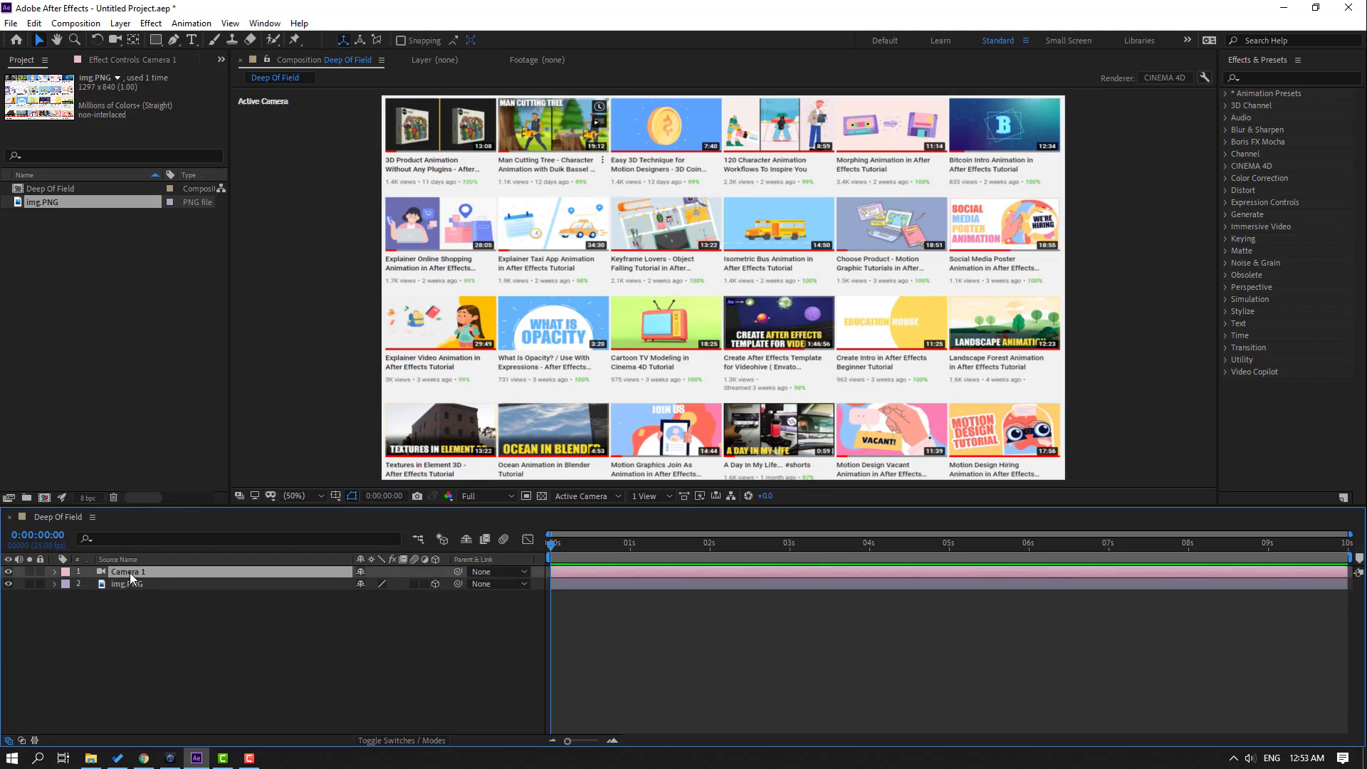
{"action": "right_click", "coordinate": [135, 574]}
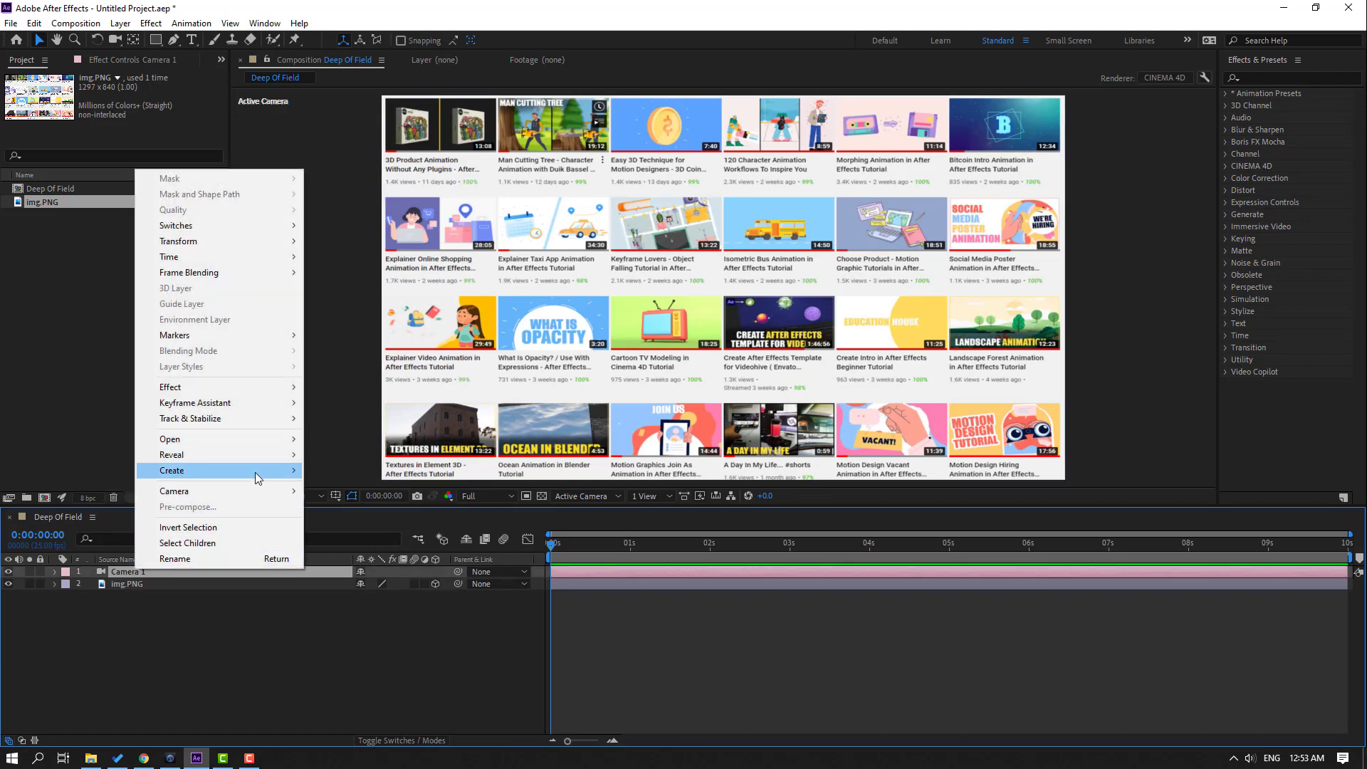
{"action": "mouse_move", "coordinate": [249, 496]}
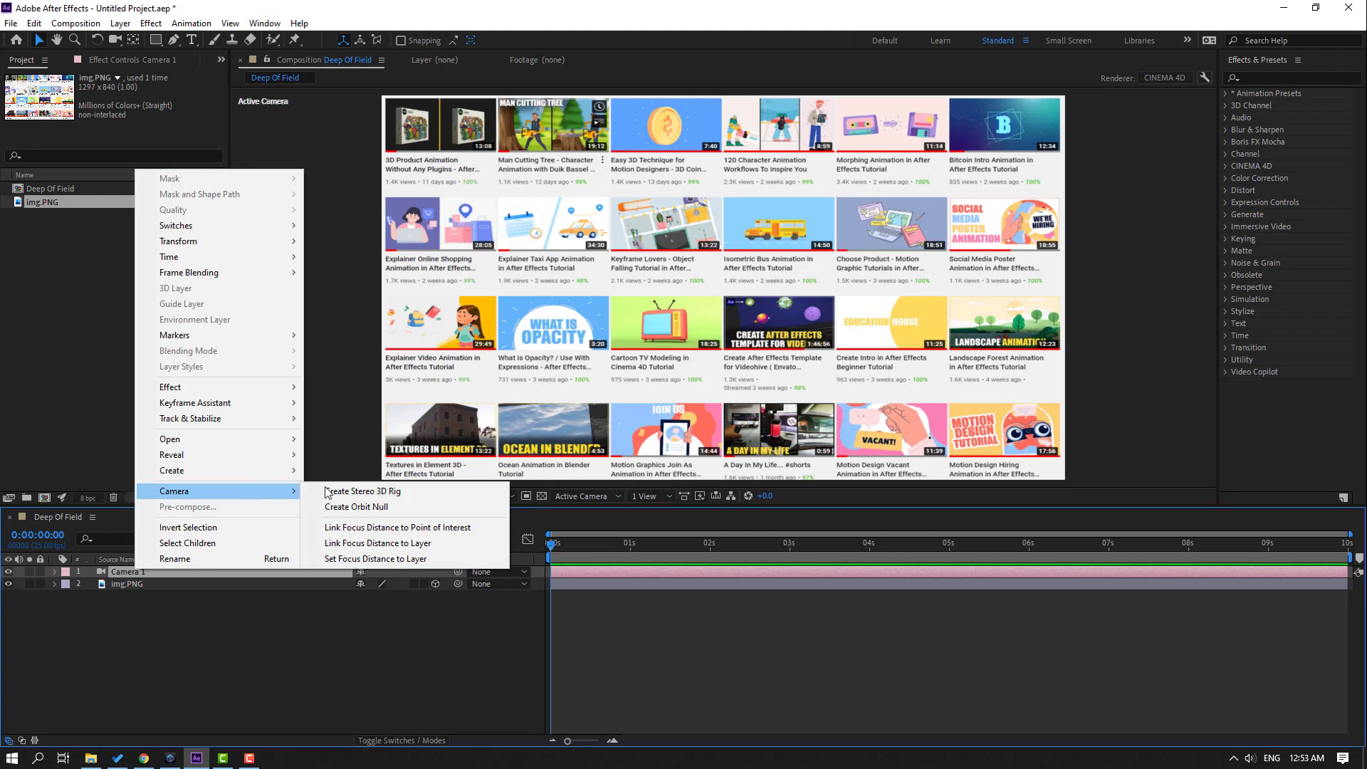
{"action": "left_click", "coordinate": [399, 510]}
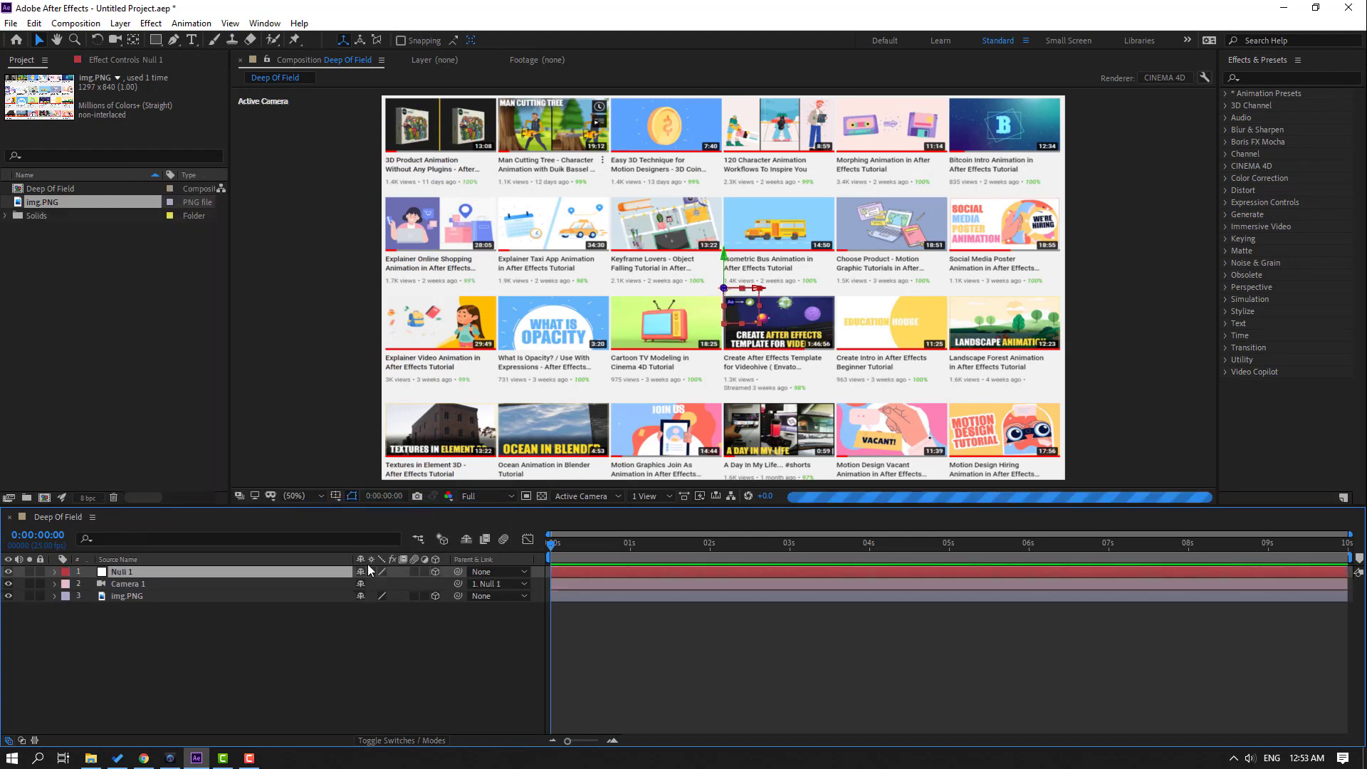
Step: Select Null 1 and pick the Pan Behind (anchor point) tool
{"action": "left_click", "coordinate": [148, 639]}
{"action": "left_click", "coordinate": [123, 577]}
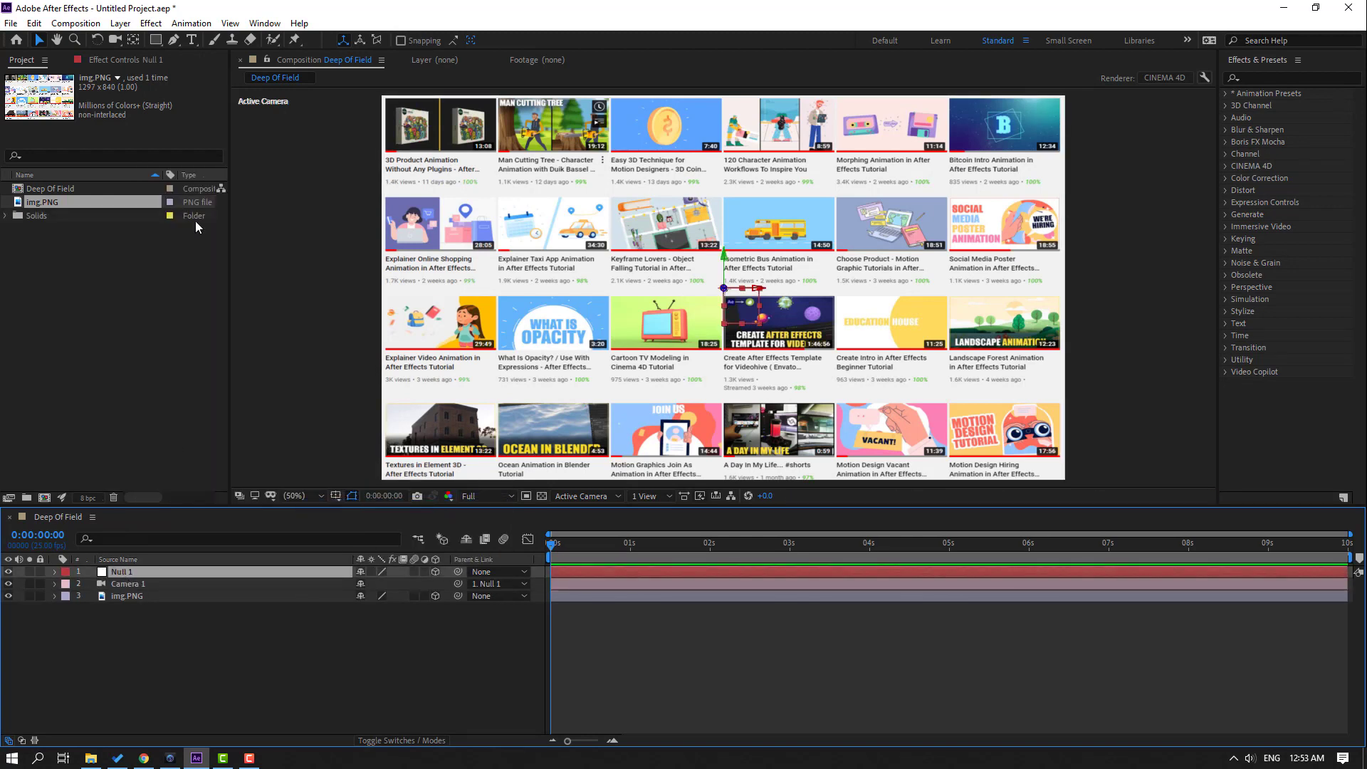
{"action": "left_click", "coordinate": [133, 43]}
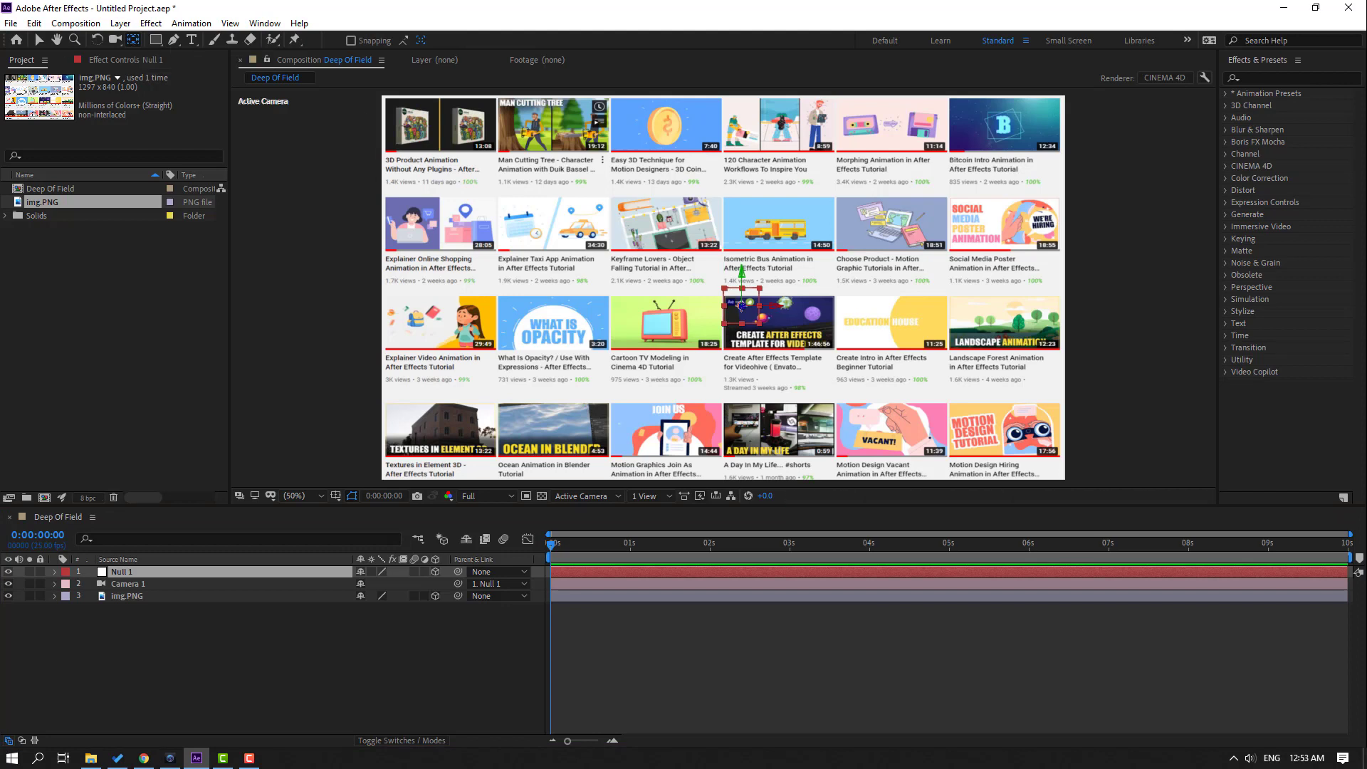
{"action": "left_click", "coordinate": [249, 758]}
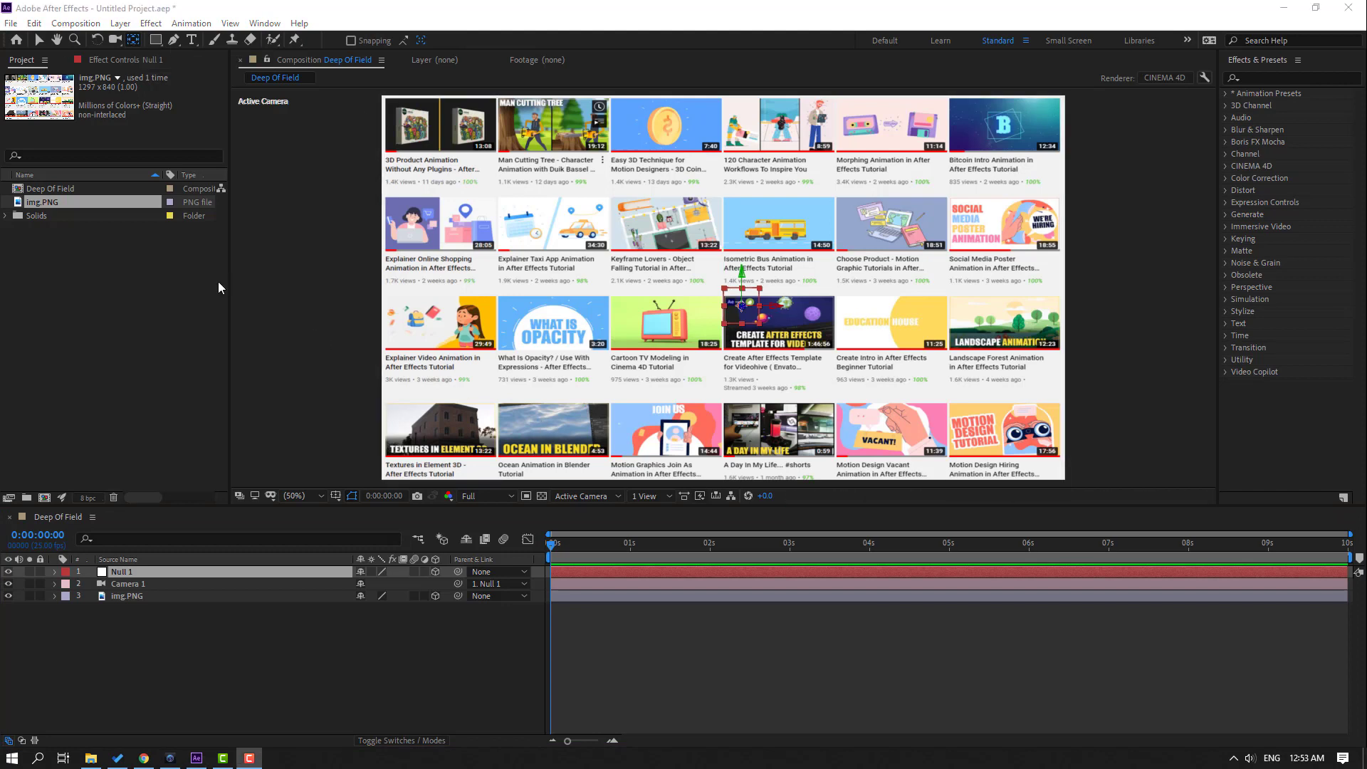
Step: Back in After Effects, set the preview resolution to Third
{"action": "left_click", "coordinate": [152, 681]}
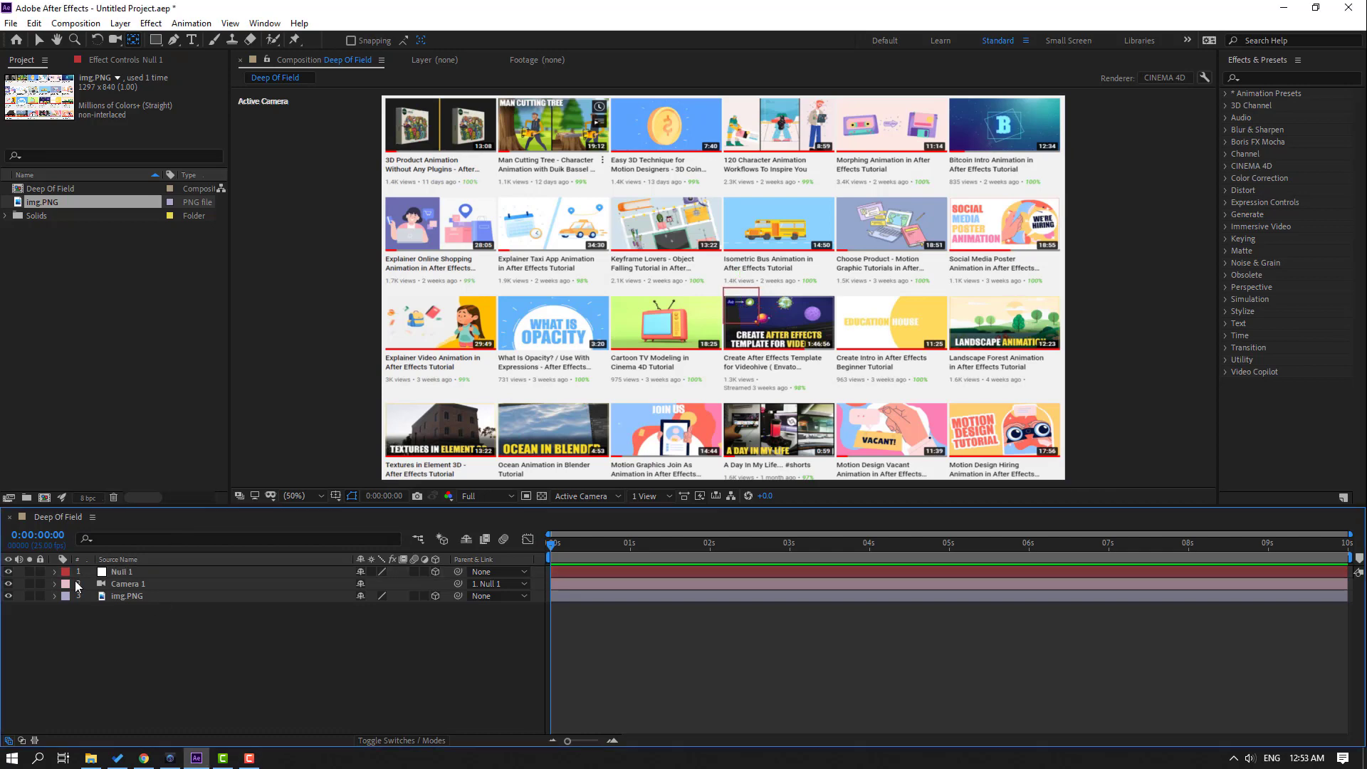
{"action": "left_click", "coordinate": [486, 501]}
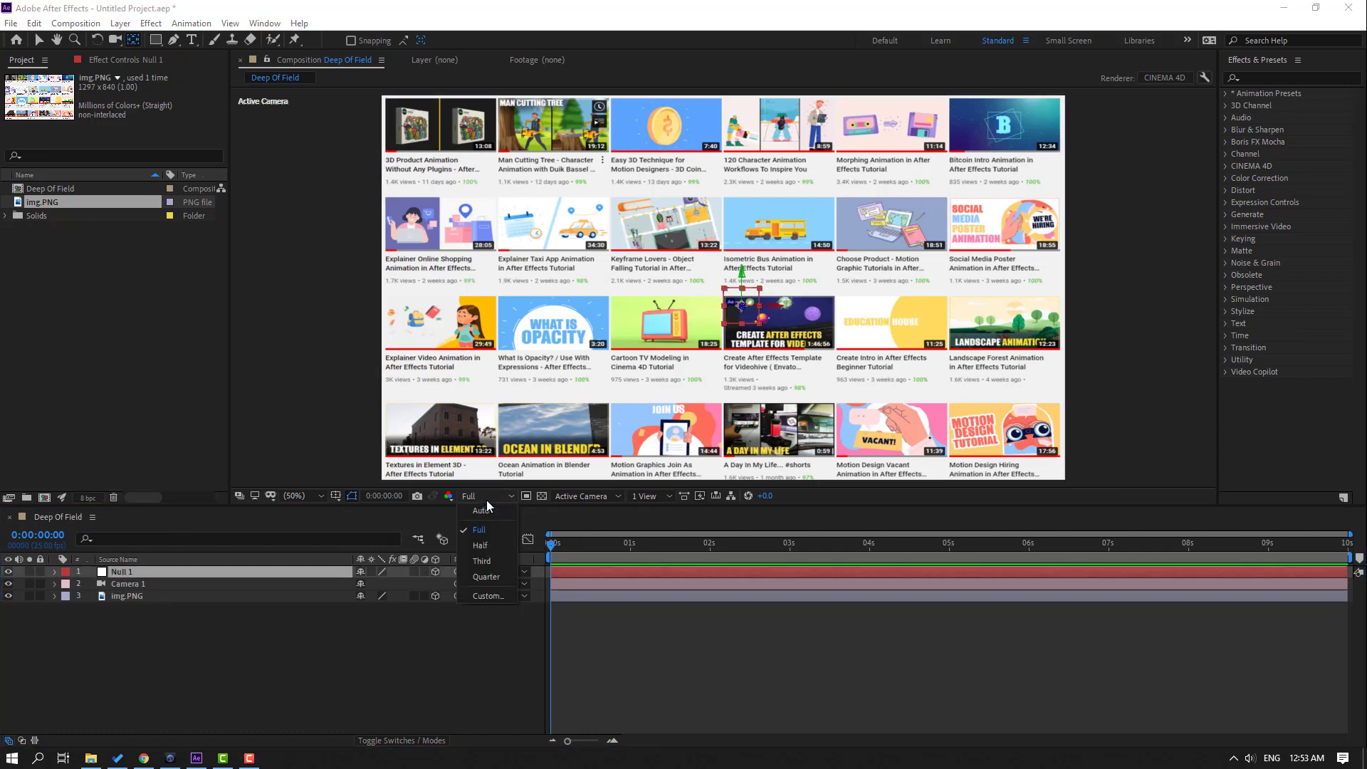
{"action": "left_click", "coordinate": [482, 561]}
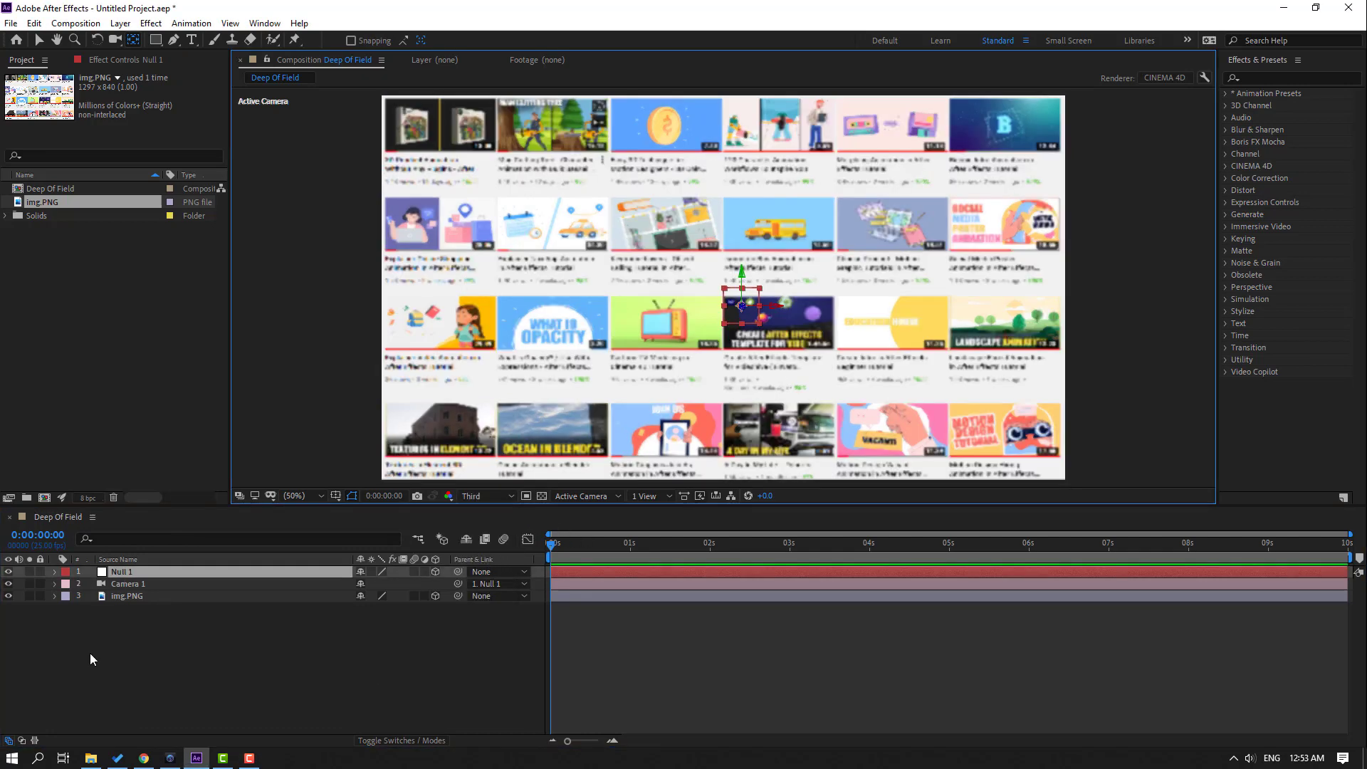
Step: Rotate Null 1 to 37° on X and 32° on Y
{"action": "key", "text": "r"}
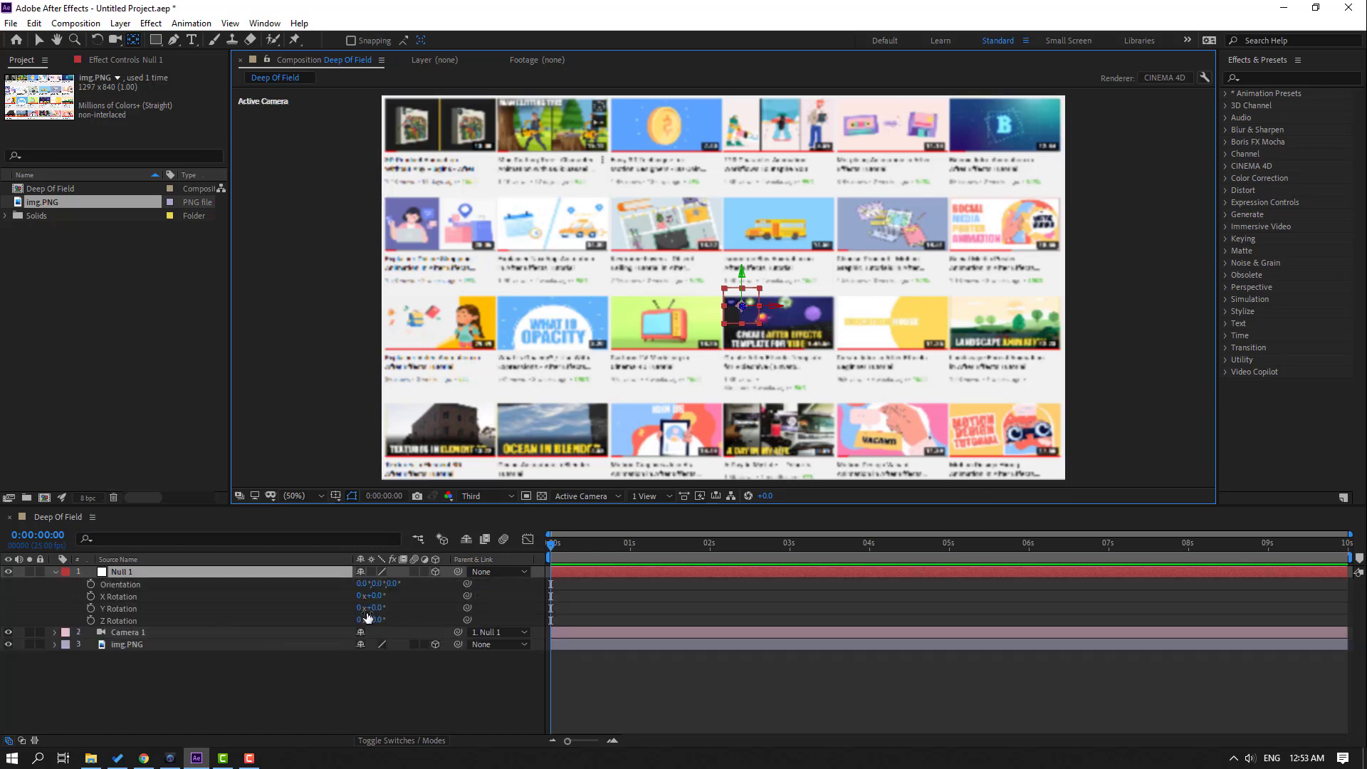
{"action": "mouse_move", "coordinate": [377, 598]}
{"action": "left_mouse_down"}
{"action": "mouse_move", "coordinate": [403, 595]}
{"action": "mouse_move", "coordinate": [373, 609]}
{"action": "mouse_move", "coordinate": [402, 608]}
{"action": "left_mouse_up"}
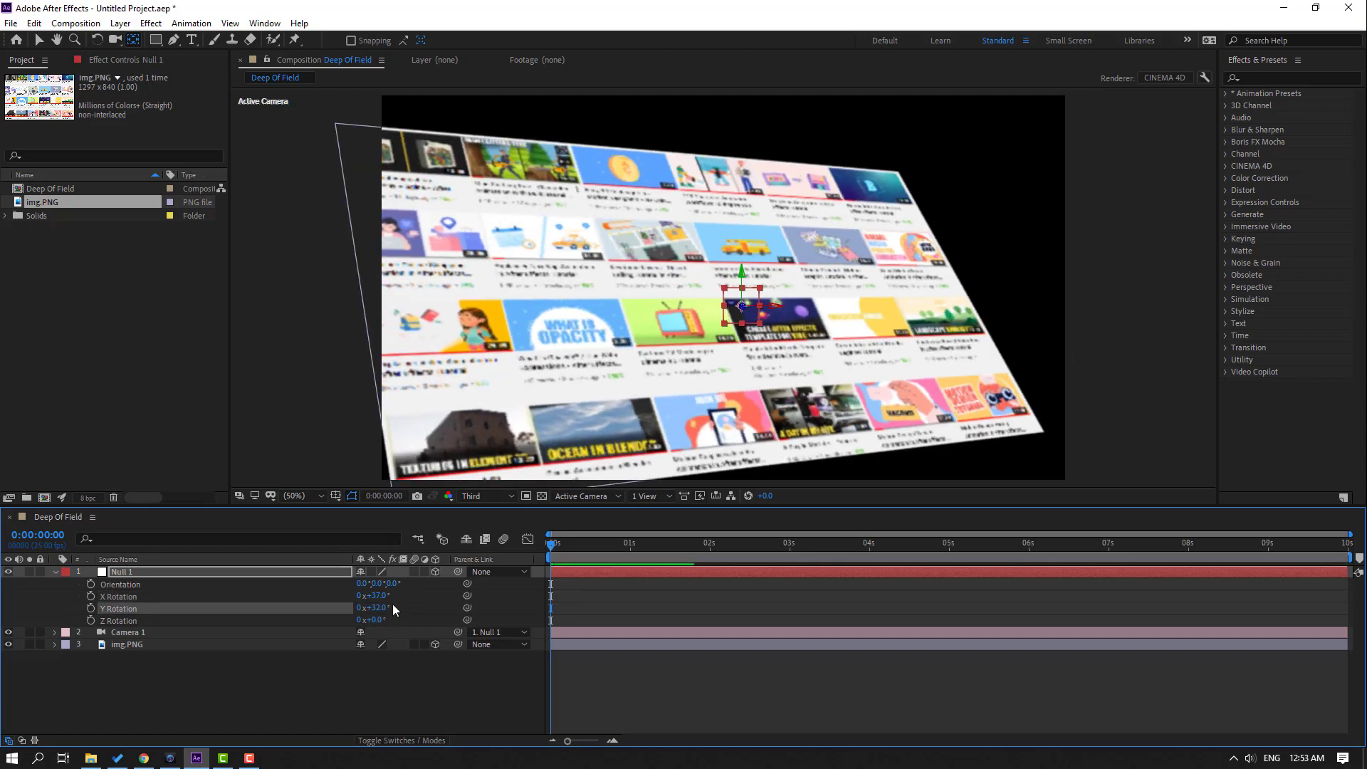
{"action": "key", "text": "c"}
{"action": "key", "text": "c"}
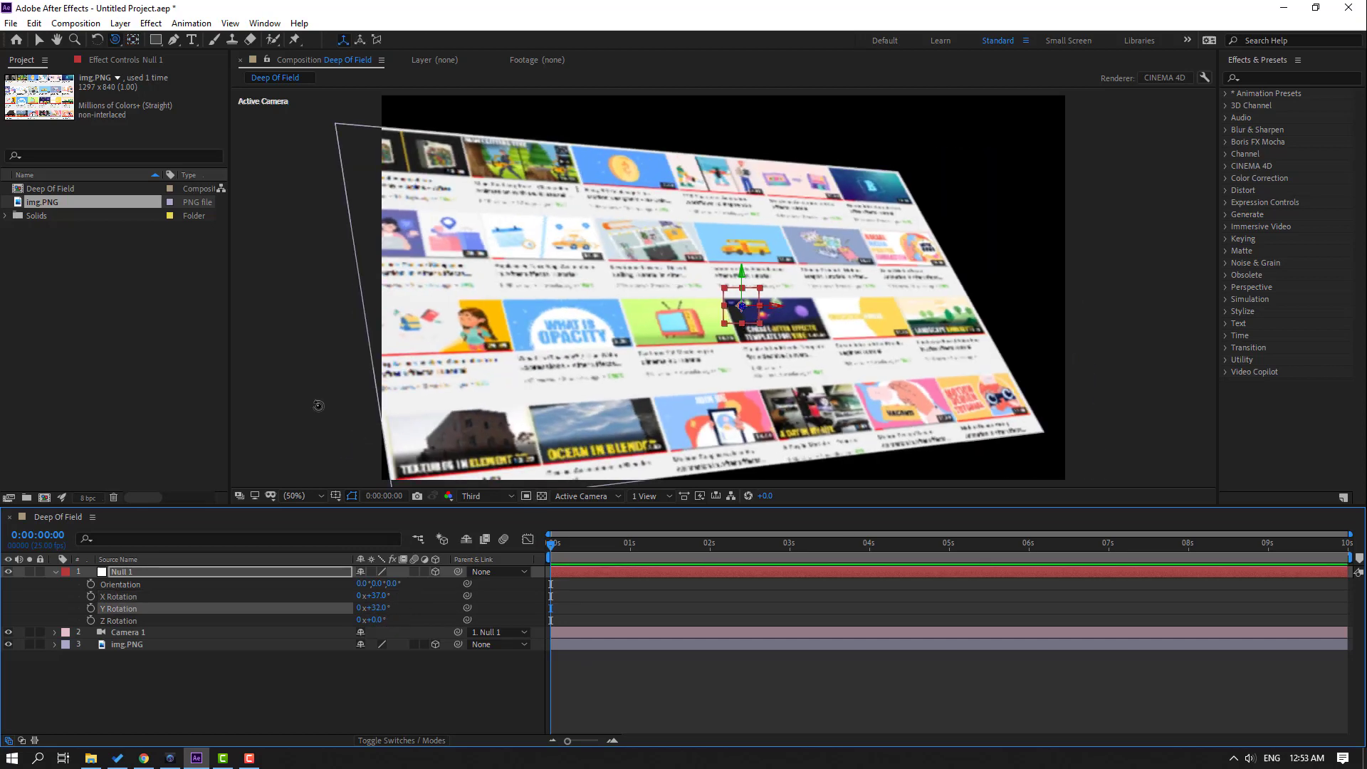
Step: Dolly Camera 1 closer to the tilted image with the Track Z Camera tool
{"action": "left_click", "coordinate": [116, 40]}
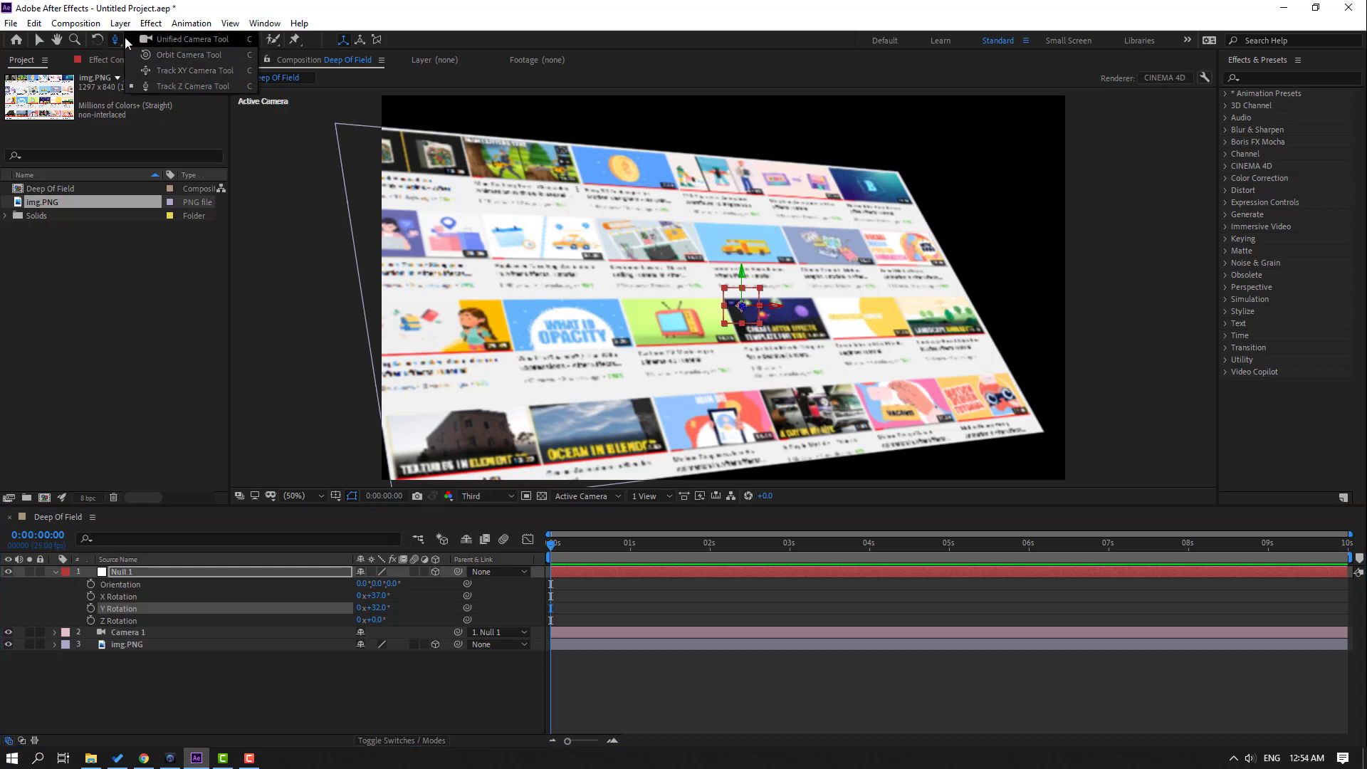
{"action": "left_click", "coordinate": [218, 86]}
{"action": "left_click_drag", "start_coordinate": [565, 371], "coordinate": [615, 245]}
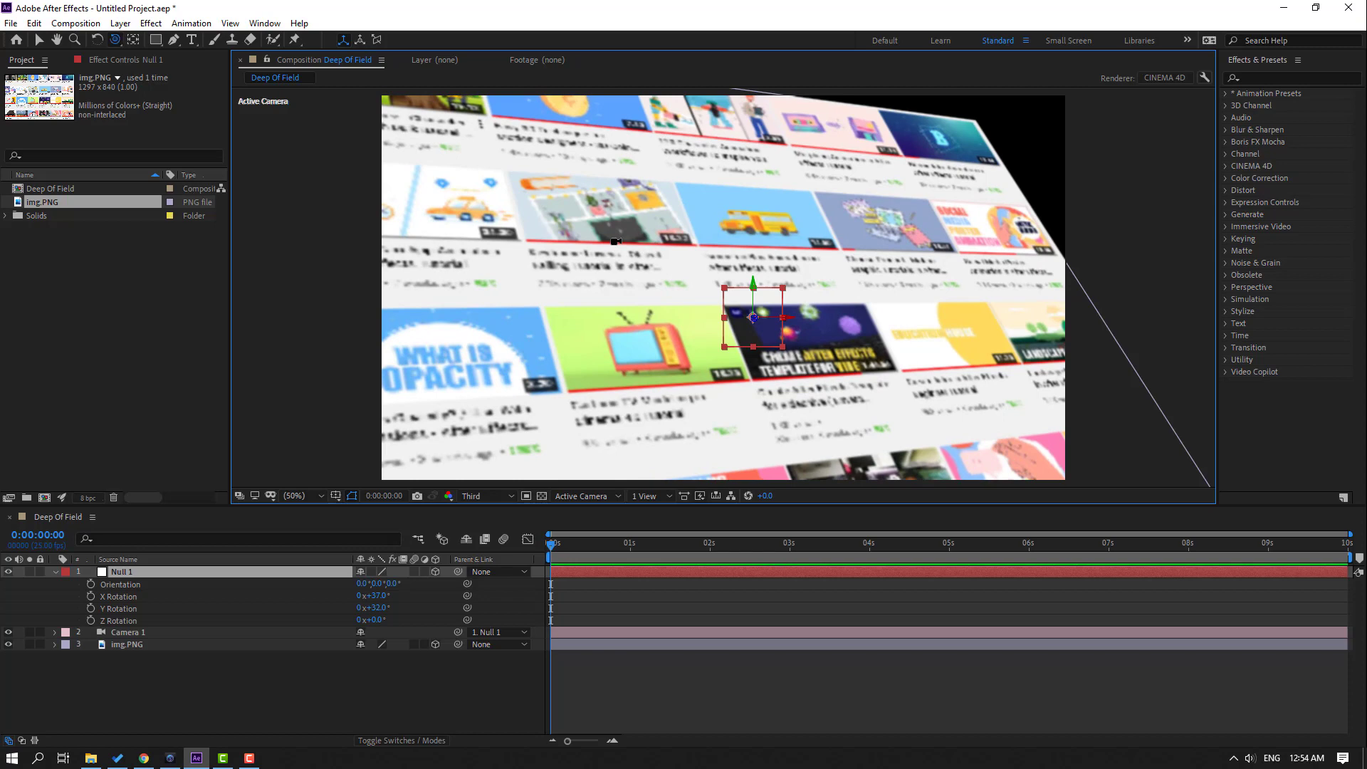
Step: Pan the camera view right and up with Track XY, then reselect Null 1
{"action": "key", "text": "c"}
{"action": "left_click_drag", "start_coordinate": [546, 314], "coordinate": [681, 241]}
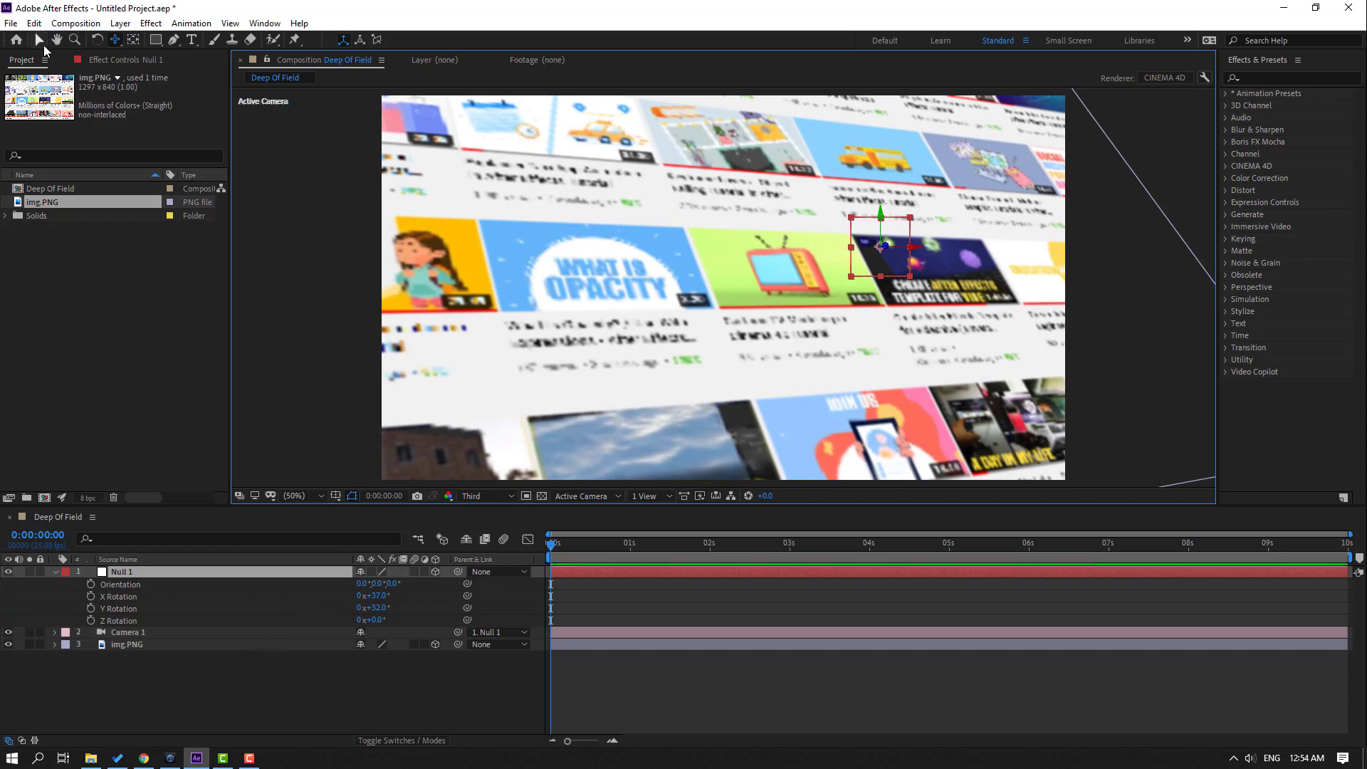
{"action": "left_click", "coordinate": [39, 40]}
{"action": "left_click", "coordinate": [96, 681]}
{"action": "left_click", "coordinate": [125, 572]}
Step: Keyframe Null 1's Position at 0s and end the work area at 6 seconds
{"action": "key", "text": "p"}
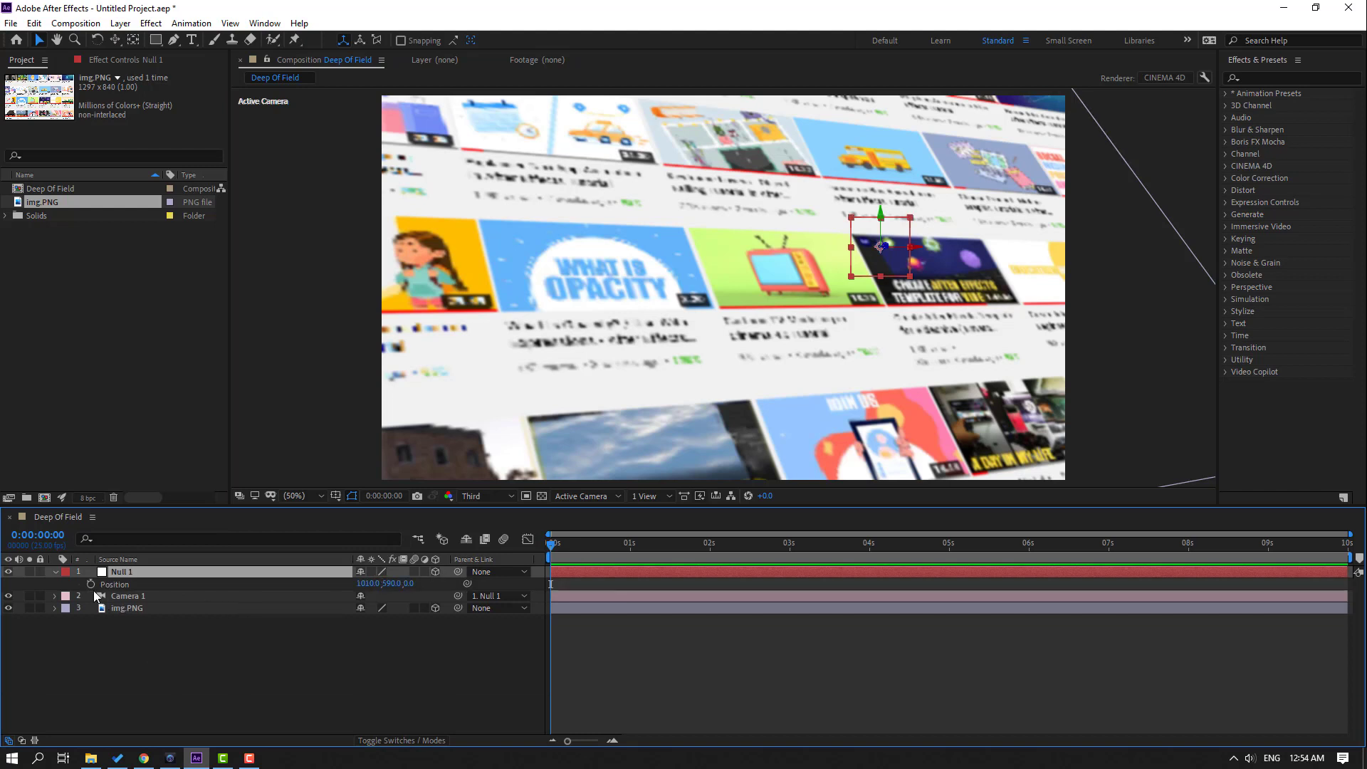
{"action": "left_click", "coordinate": [91, 584]}
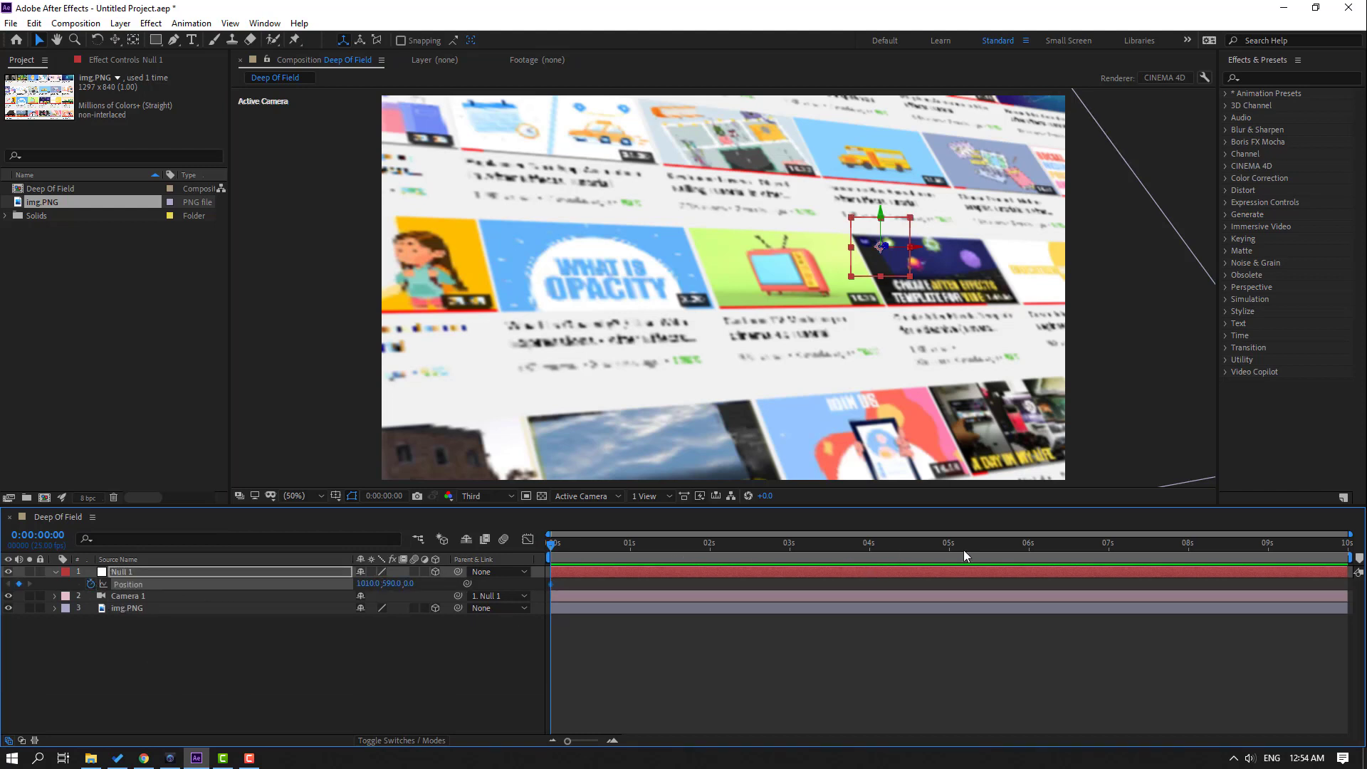
{"action": "left_click", "coordinate": [1027, 548]}
{"action": "key", "text": "n"}
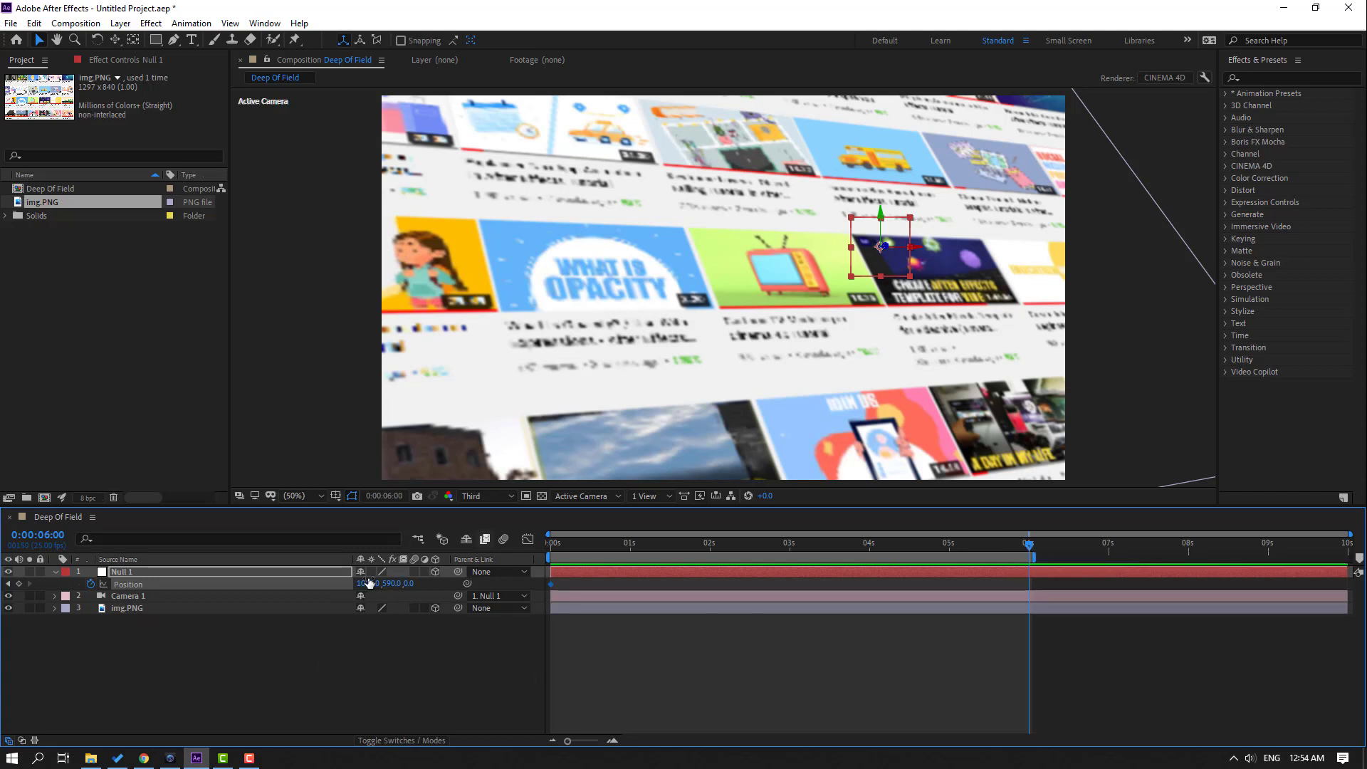
Step: Slide Null 1 sideways at 6s to about 1264, 590, 0
{"action": "left_click_drag", "start_coordinate": [368, 583], "coordinate": [402, 584]}
{"action": "key", "text": "c"}
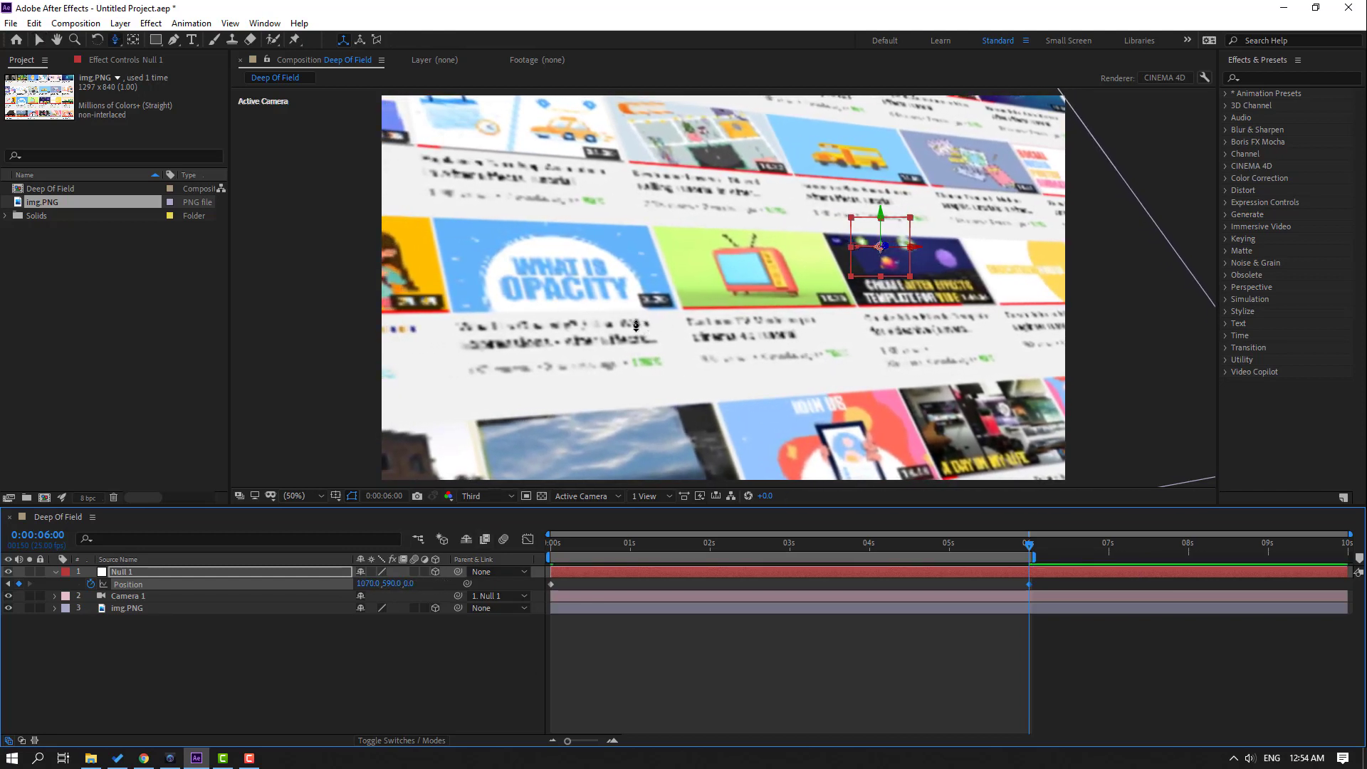
{"action": "left_click_drag", "start_coordinate": [616, 334], "coordinate": [634, 284]}
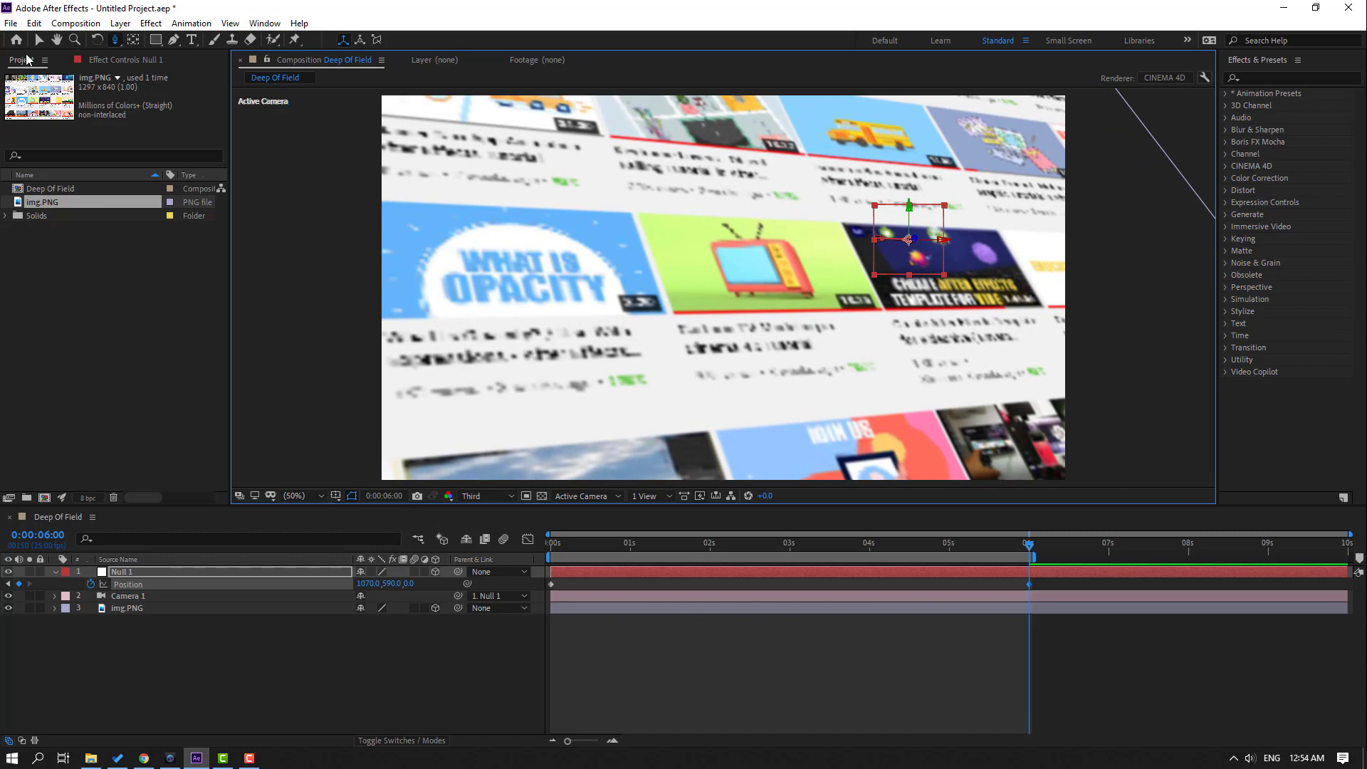
{"action": "left_click", "coordinate": [37, 40]}
{"action": "left_click_drag", "start_coordinate": [367, 583], "coordinate": [502, 584]}
Step: Preview the camera pan at Quarter resolution, then stop and deselect Null 1
{"action": "left_click", "coordinate": [471, 498]}
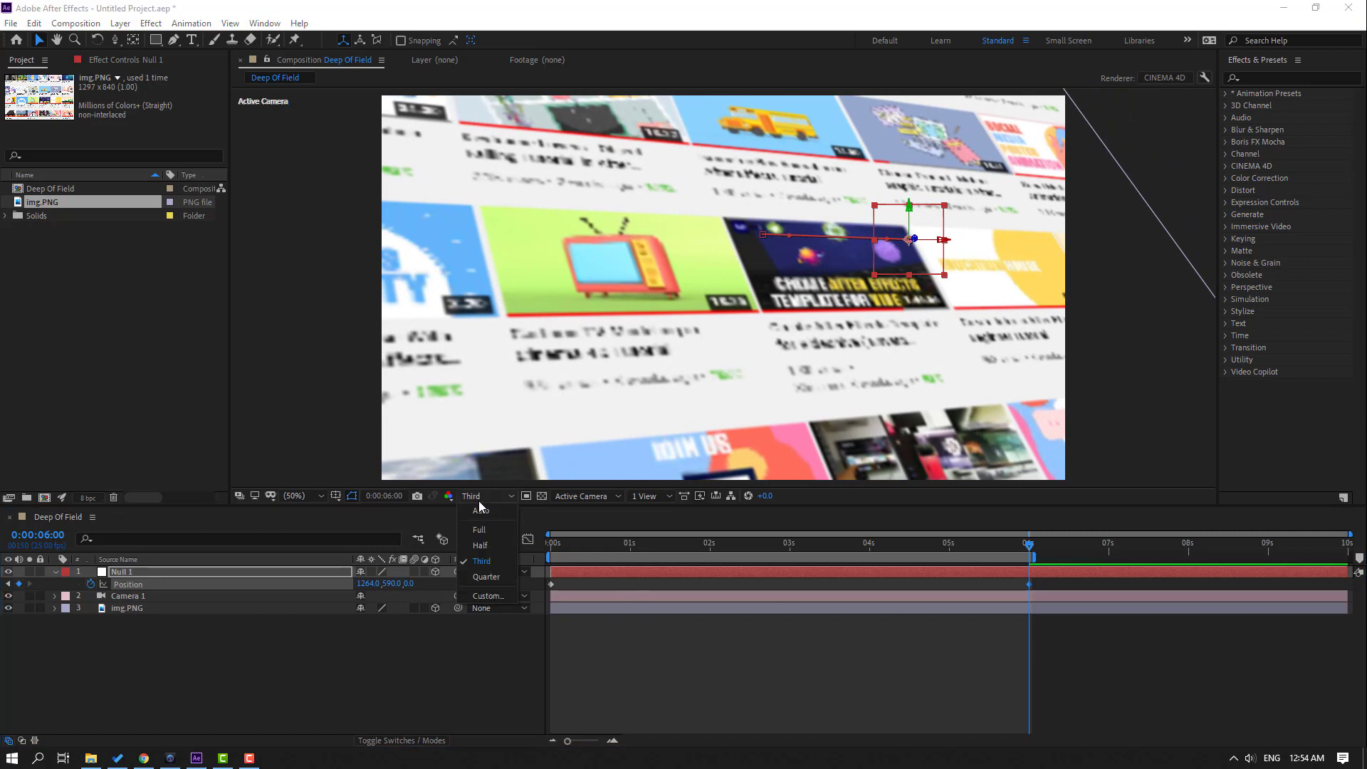
{"action": "left_click", "coordinate": [497, 582]}
{"action": "key", "text": "space"}
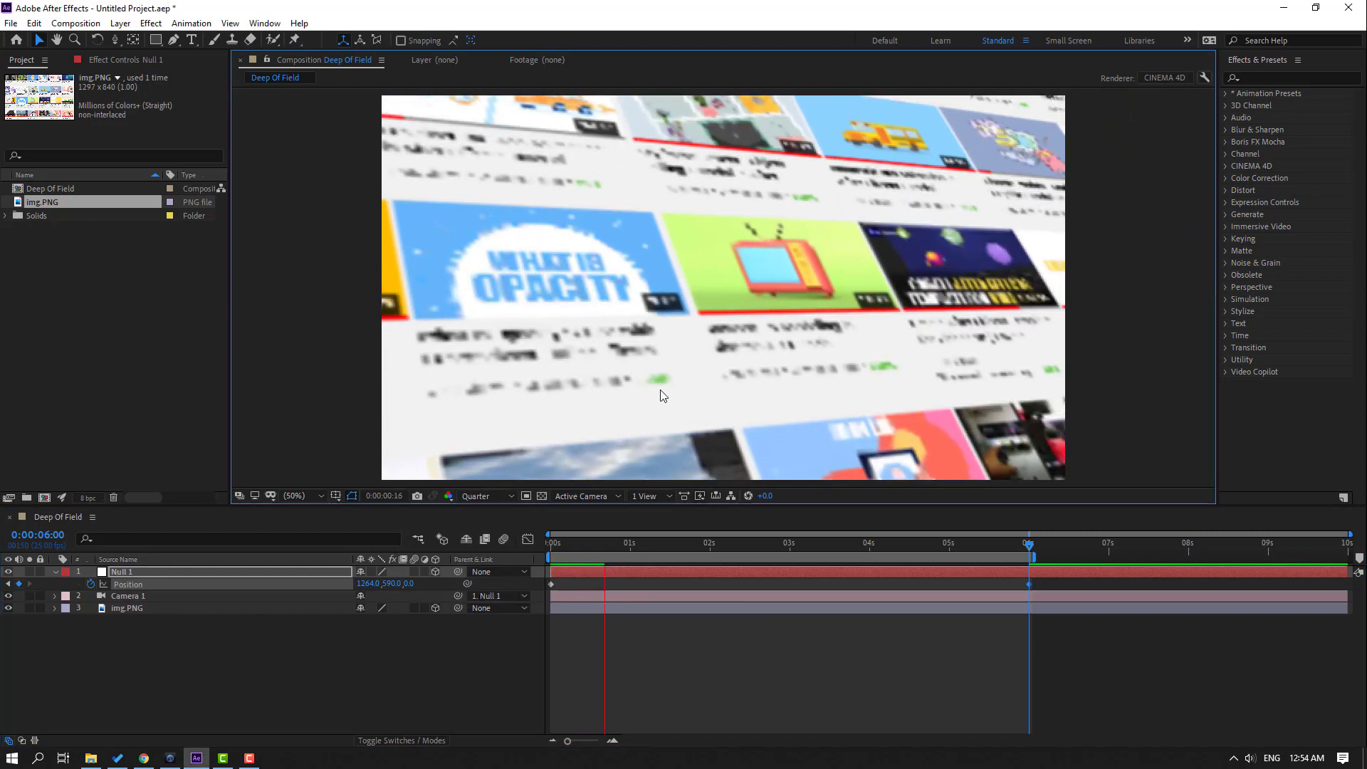
{"action": "key", "text": "comma"}
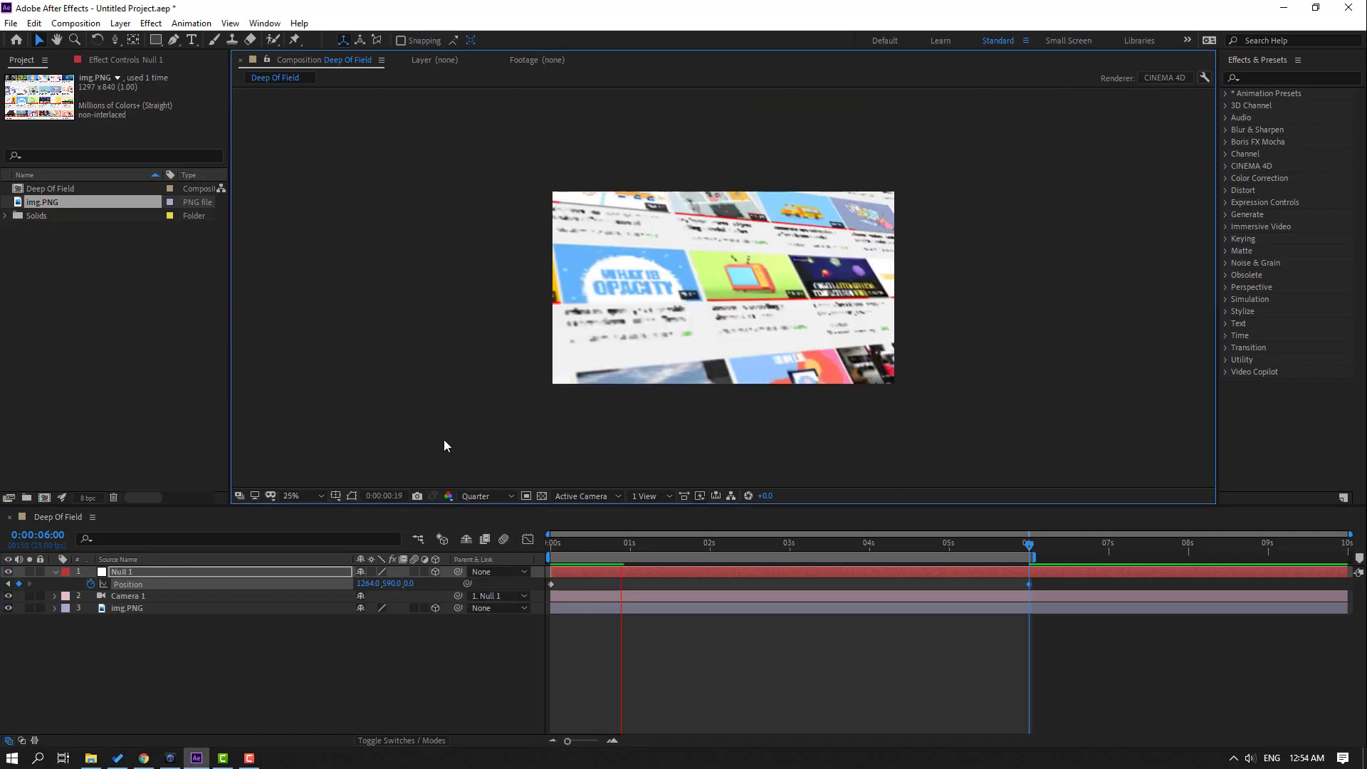
{"action": "key", "text": "period"}
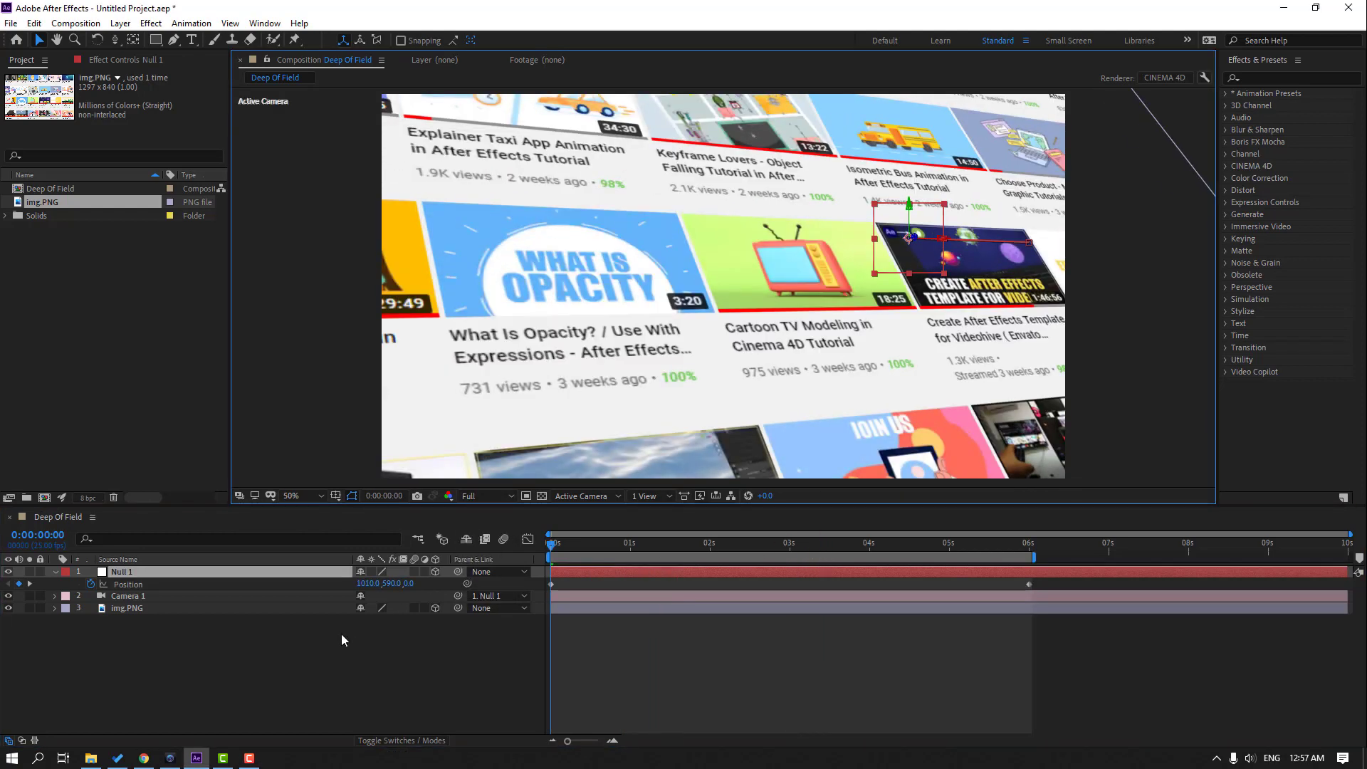
{"action": "left_click", "coordinate": [154, 686]}
Step: Change the composition's 3D Renderer from CINEMA 4D to Classic 3D in Composition Settings
{"action": "right_click", "coordinate": [188, 630]}
{"action": "left_click", "coordinate": [251, 499]}
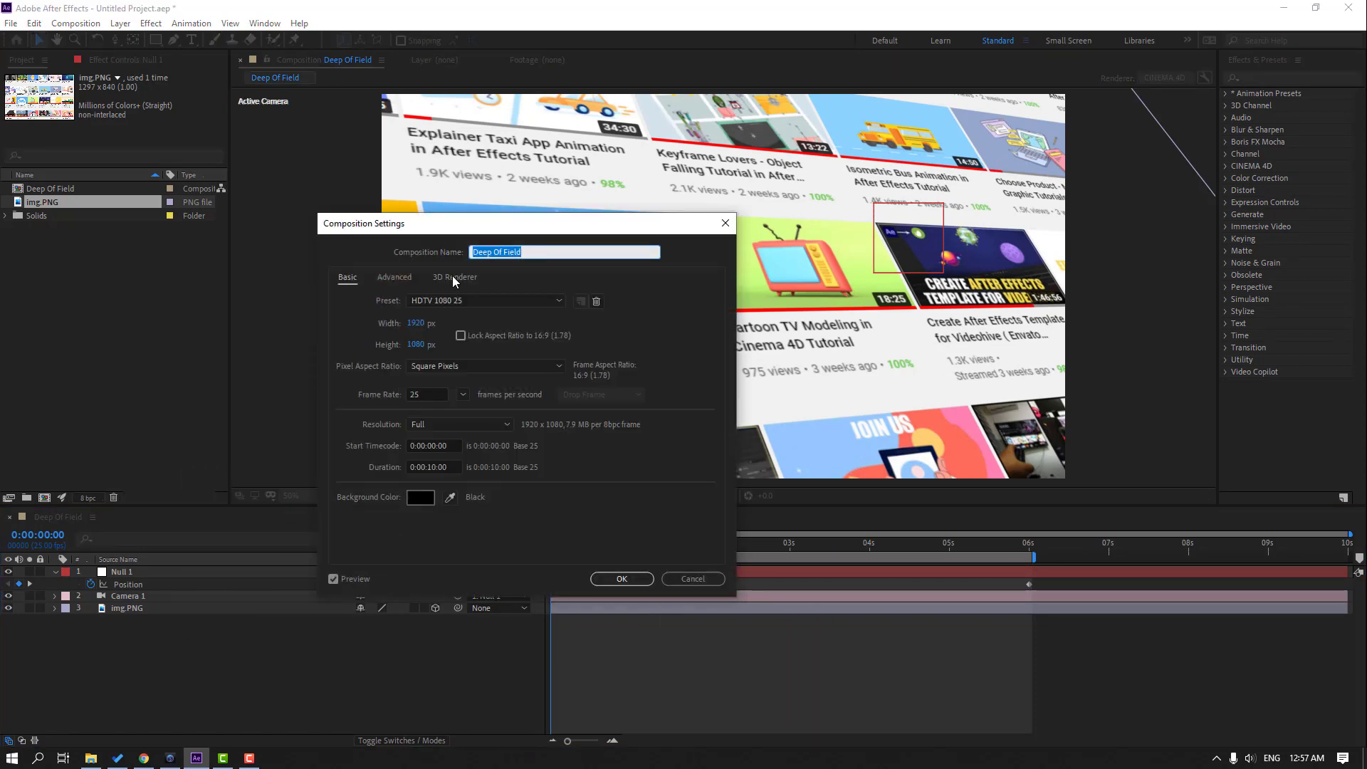
{"action": "left_click", "coordinate": [456, 279]}
{"action": "left_click", "coordinate": [447, 343]}
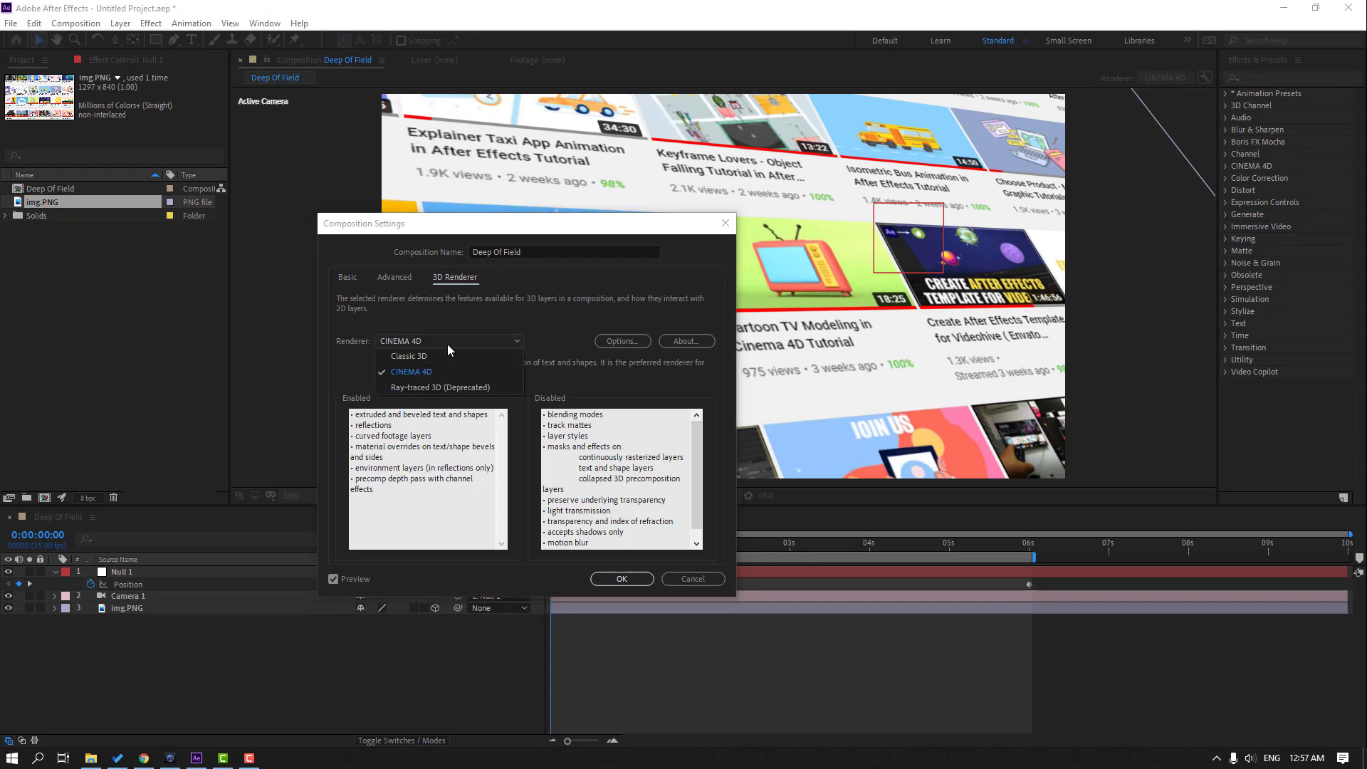
{"action": "left_click", "coordinate": [430, 356]}
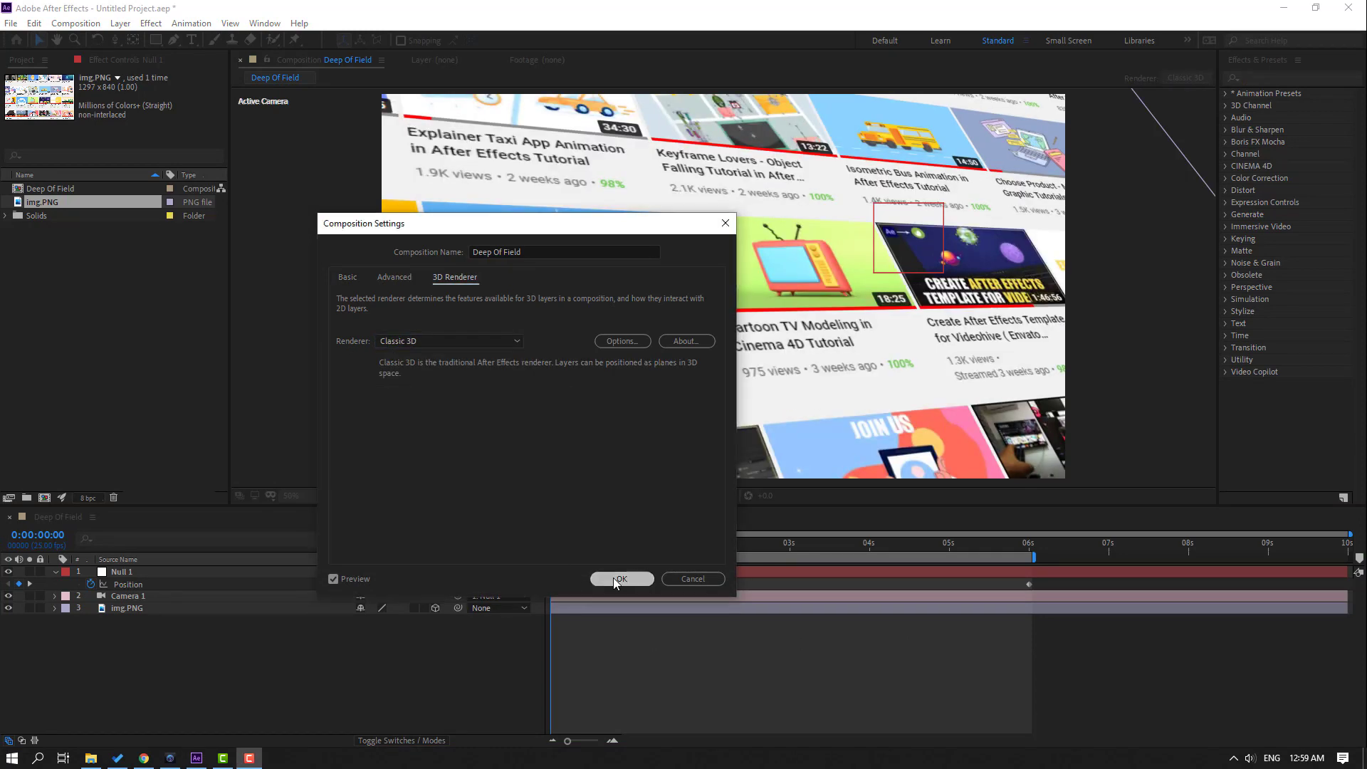
{"action": "left_click", "coordinate": [613, 578]}
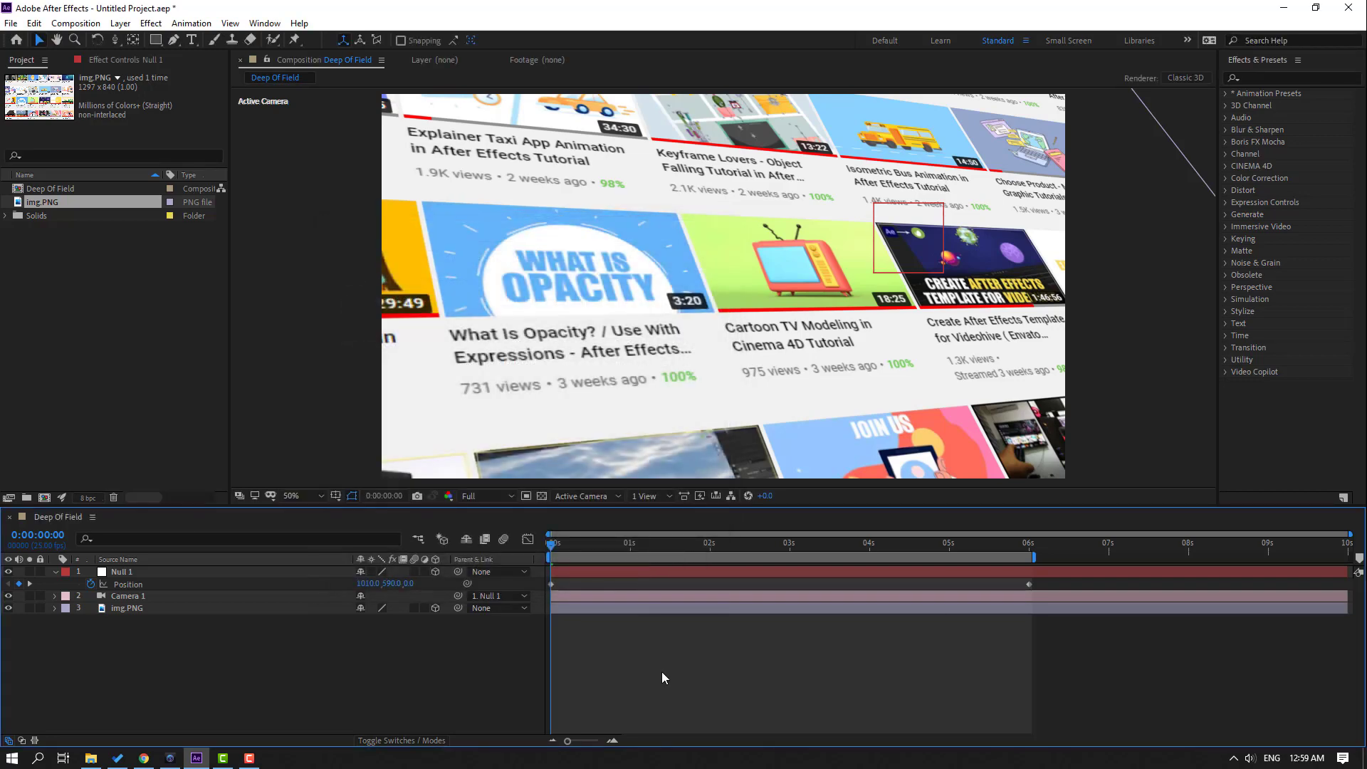
Step: Expand Camera 1's Camera Options and turn Depth of Field on
{"action": "left_click", "coordinate": [126, 599]}
{"action": "left_click", "coordinate": [55, 596]}
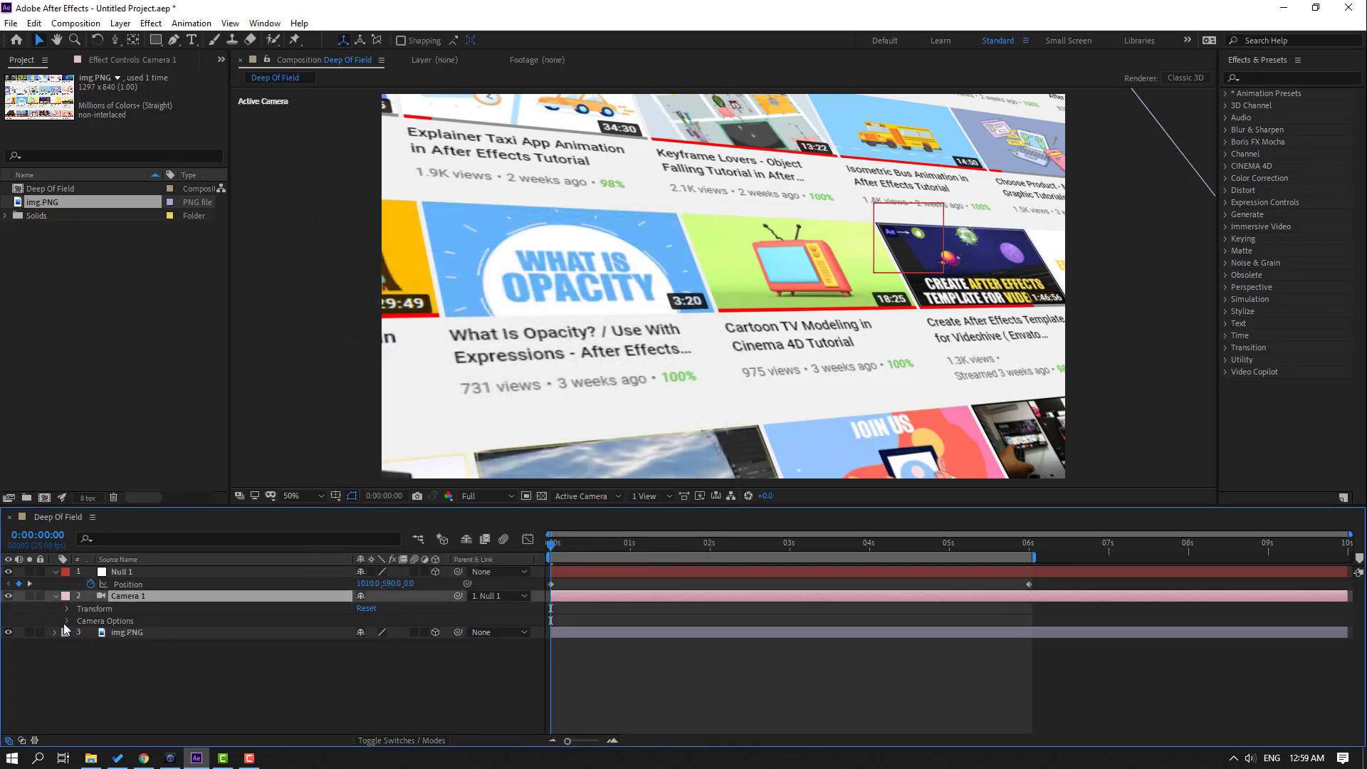
{"action": "left_click", "coordinate": [67, 621]}
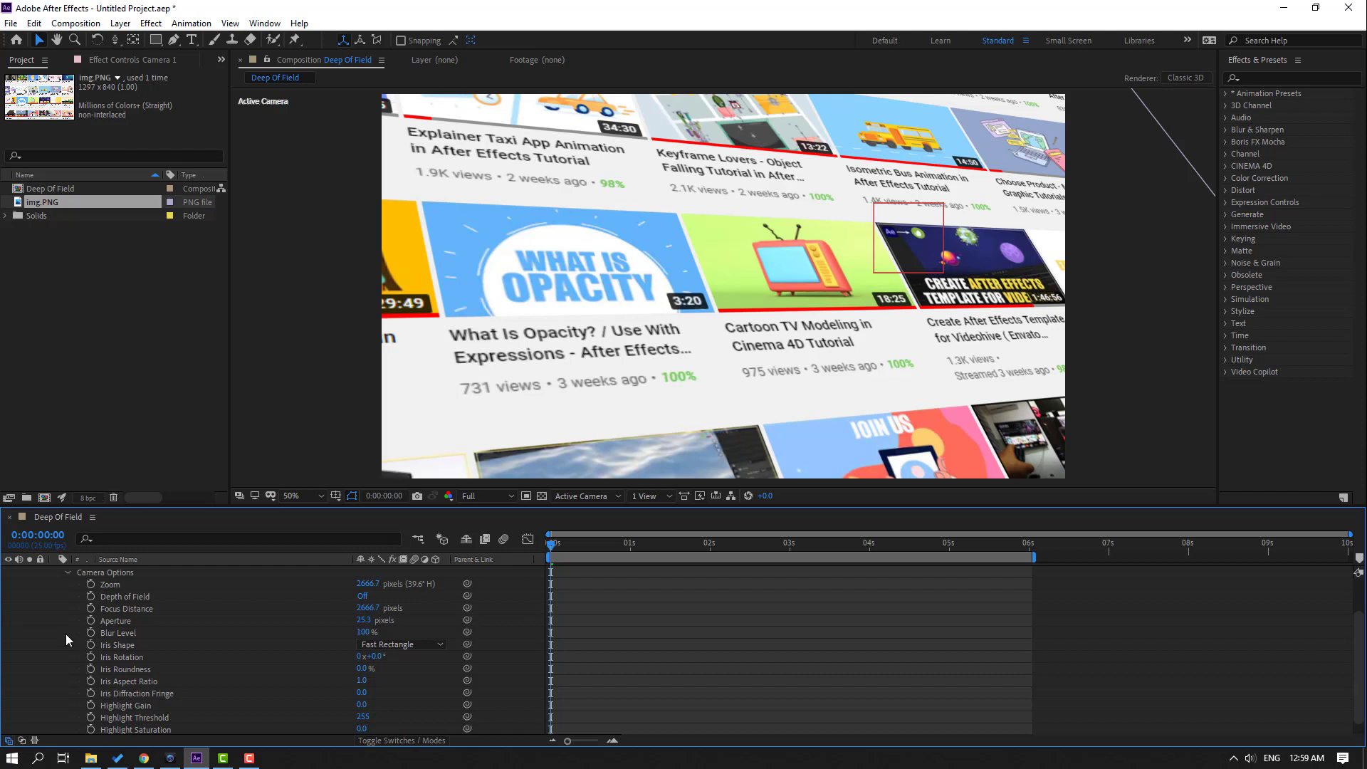
{"action": "scroll", "coordinate": [85, 633], "scroll_direction": "down", "scroll_amount": 1}
{"action": "left_click", "coordinate": [122, 634]}
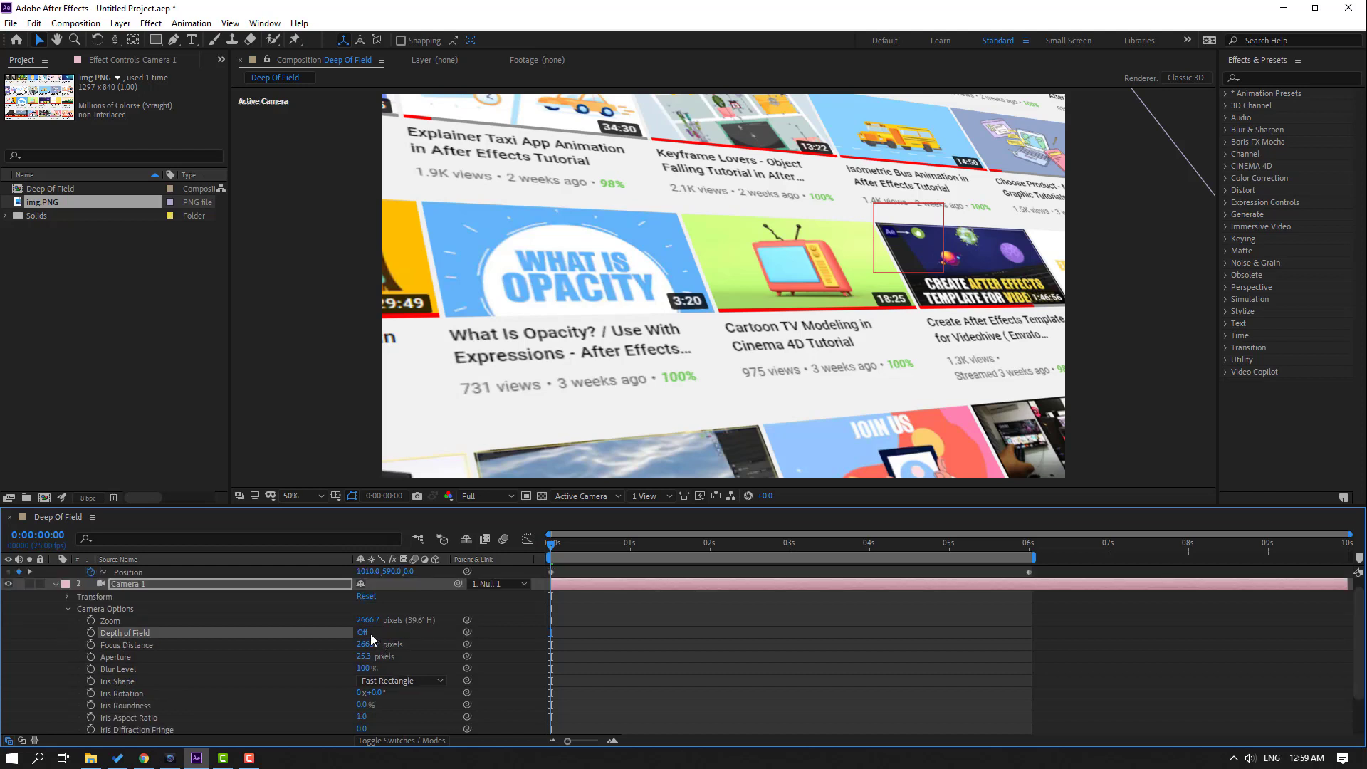
{"action": "left_click", "coordinate": [363, 633]}
Step: Set Aperture 100 and Blur Level 150%, then adjust Focus Distance to about 1174.7
{"action": "left_click", "coordinate": [120, 660]}
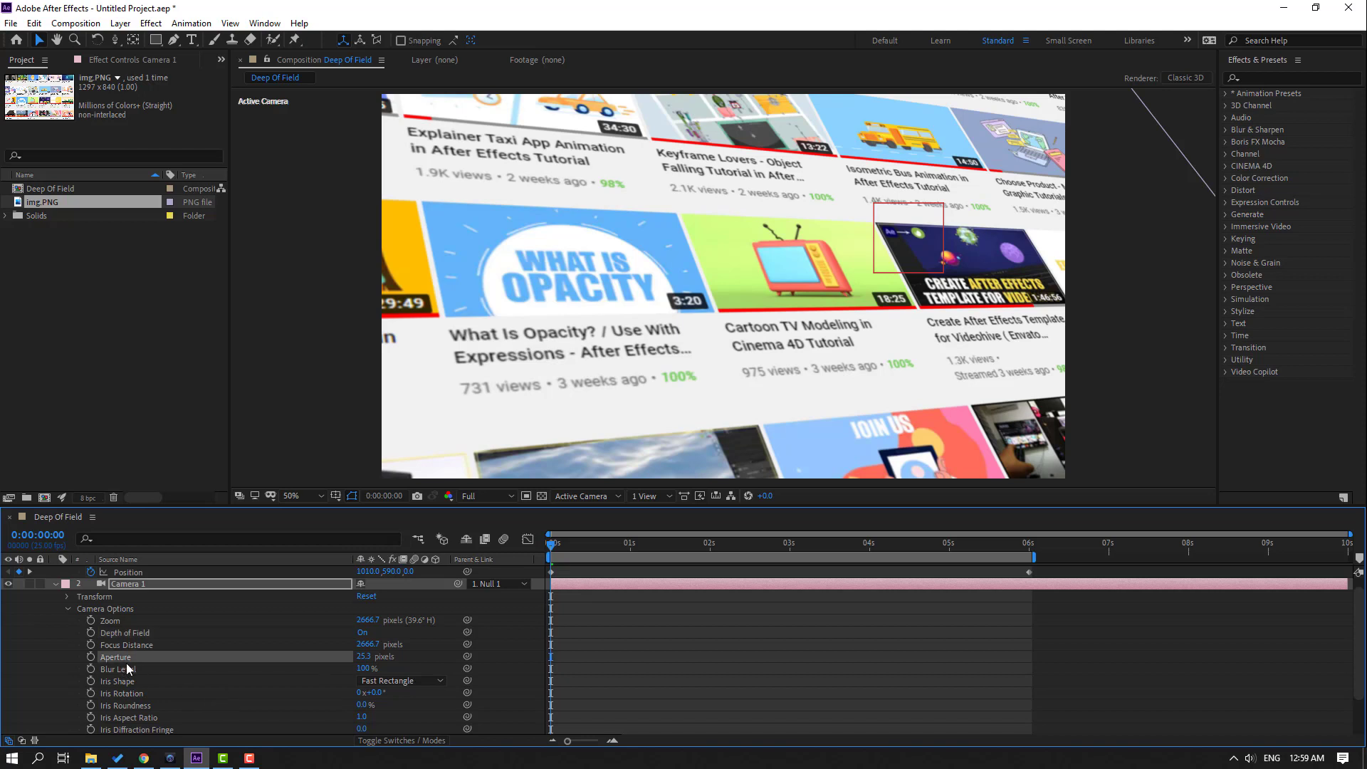
{"action": "left_click", "coordinate": [367, 655]}
{"action": "type", "text": "100"}
{"action": "key", "text": "Return"}
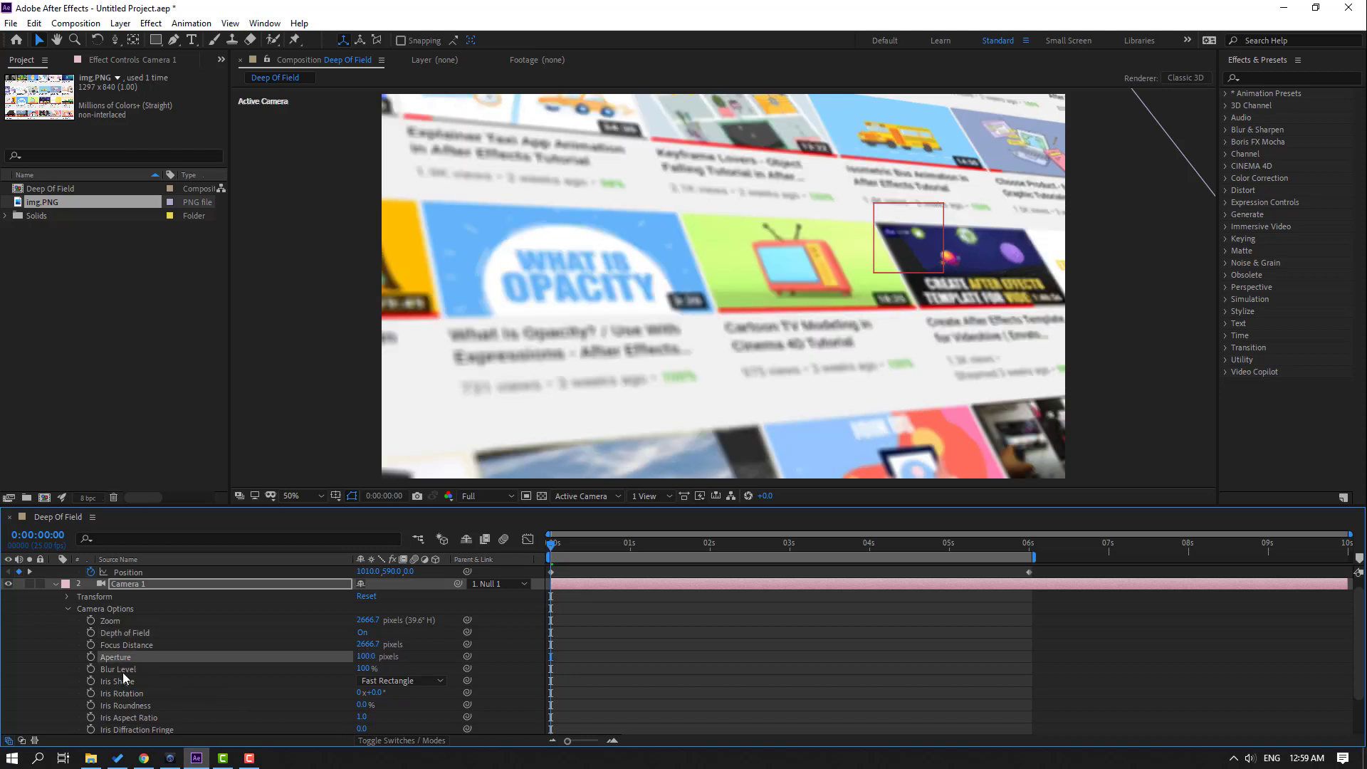
{"action": "left_click", "coordinate": [178, 671]}
{"action": "left_click", "coordinate": [363, 670]}
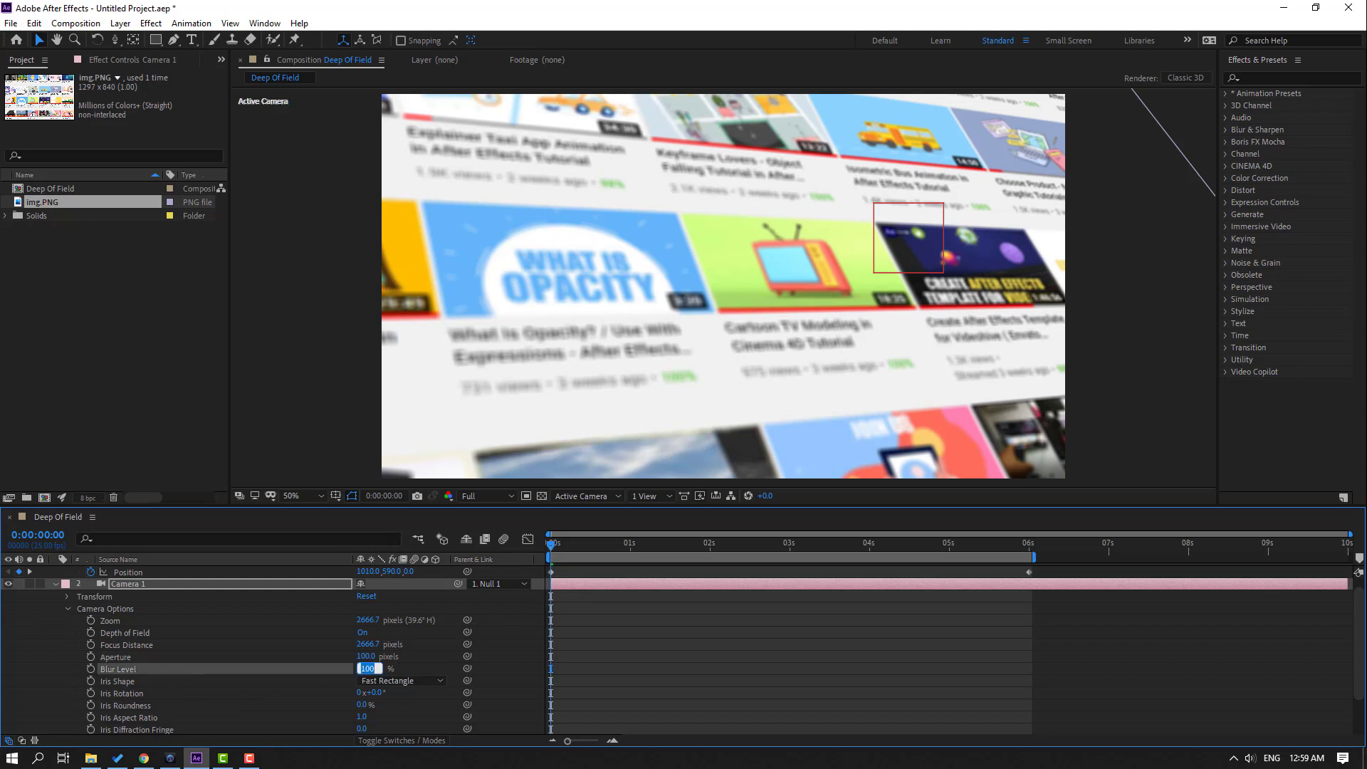
{"action": "type", "text": "150"}
{"action": "key", "text": "Return"}
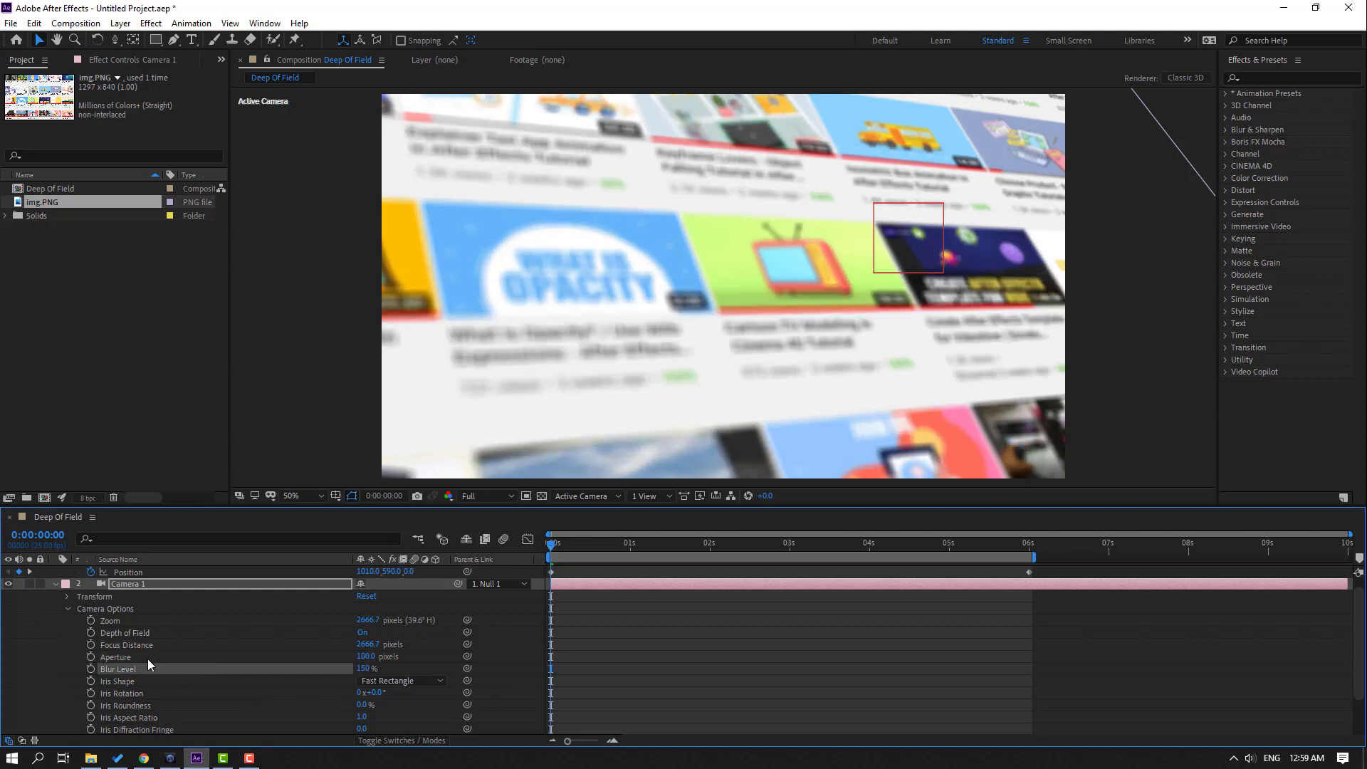
{"action": "left_click_drag", "start_coordinate": [368, 644], "coordinate": [1030, 646]}
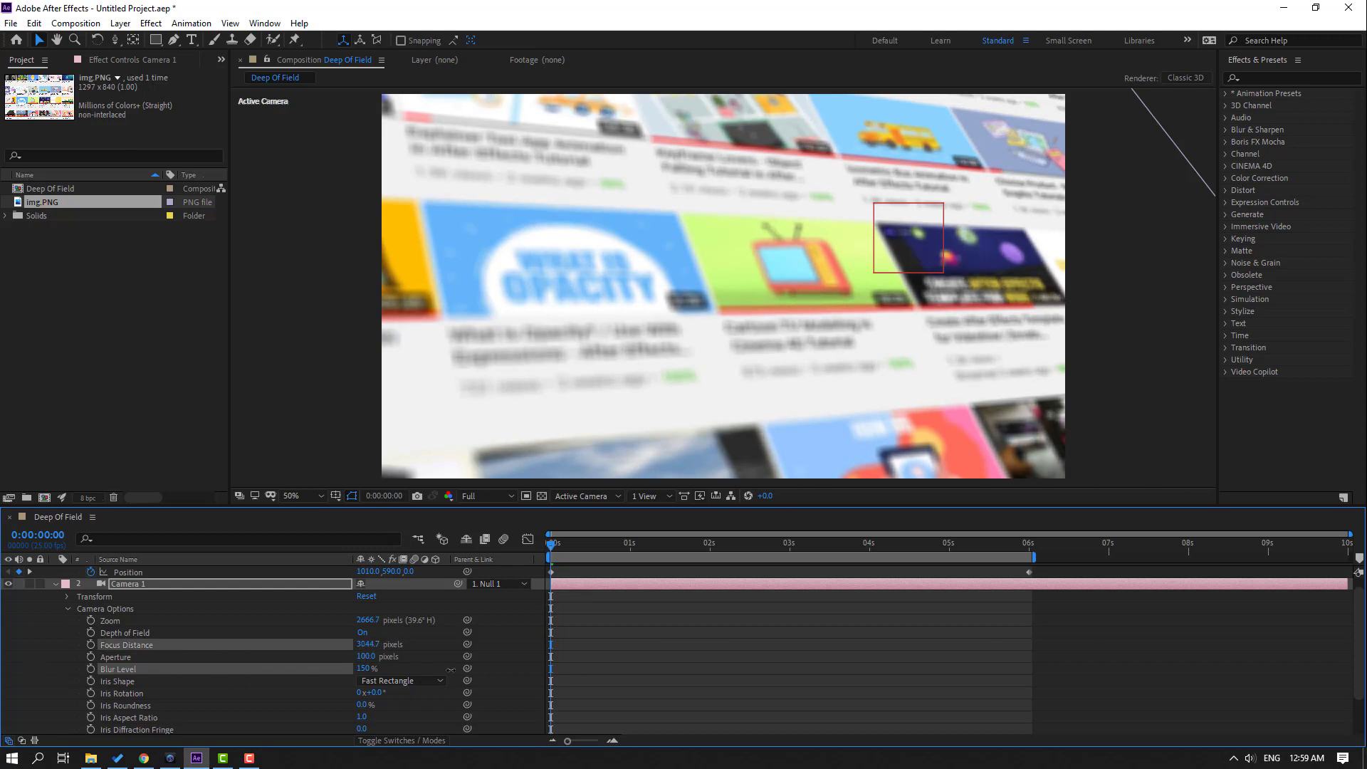
{"action": "left_click_drag", "start_coordinate": [174, 682], "coordinate": [123, 683]}
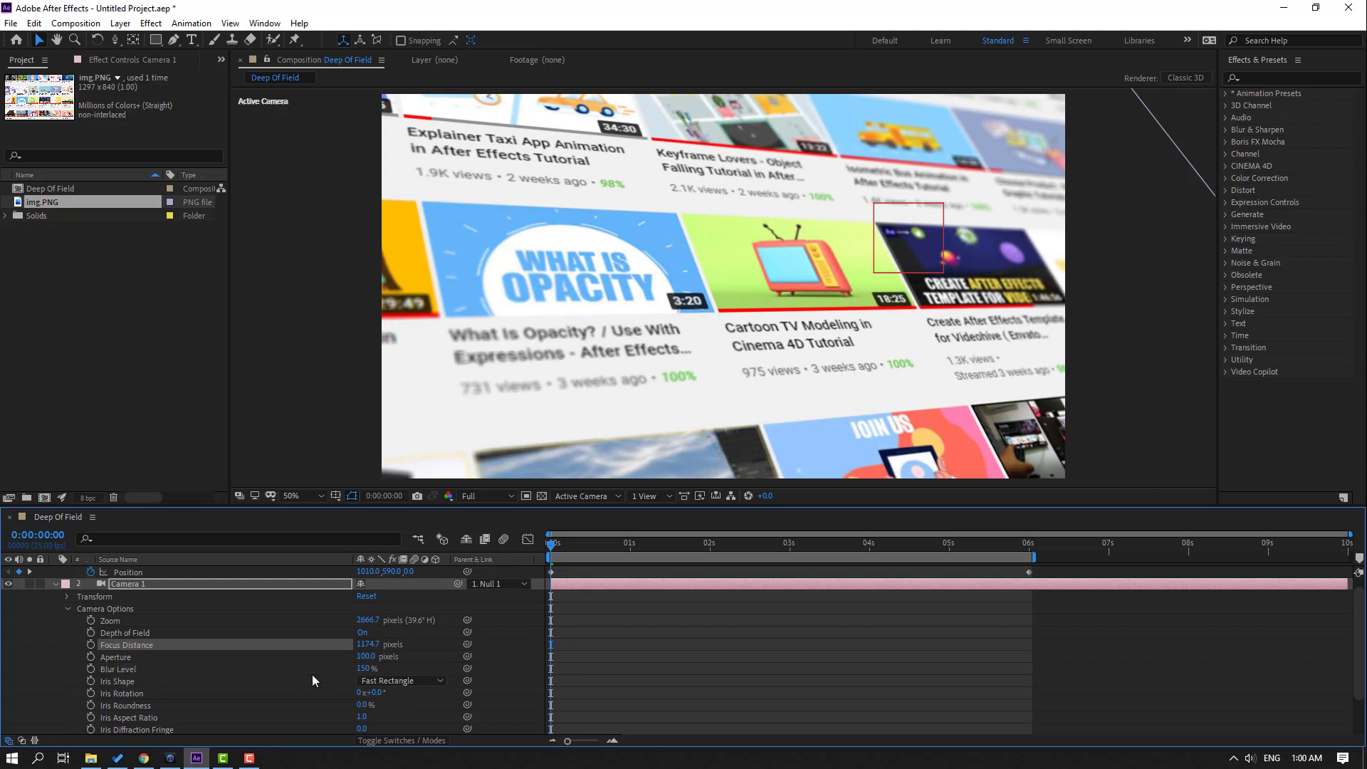
Step: Raise Camera 1's Aperture to 200 and check the blur over the first seconds
{"action": "left_click", "coordinate": [364, 656]}
{"action": "type", "text": "200"}
{"action": "key", "text": "Return"}
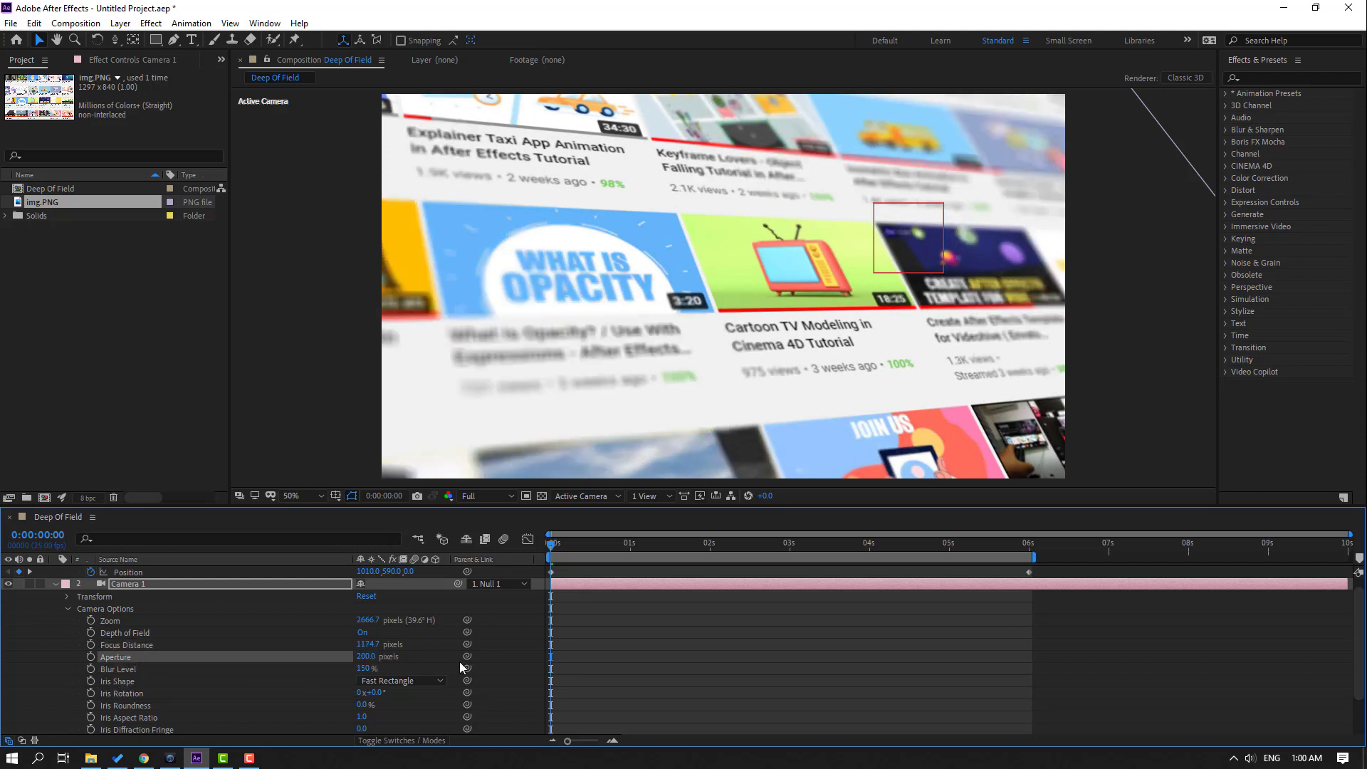
{"action": "left_click_drag", "start_coordinate": [552, 546], "coordinate": [964, 558]}
{"action": "key", "text": "Home"}
Step: Set Blur Level to 200% and check the blur partway through the pan
{"action": "left_click", "coordinate": [365, 669]}
{"action": "type", "text": "50"}
{"action": "key", "text": "Return"}
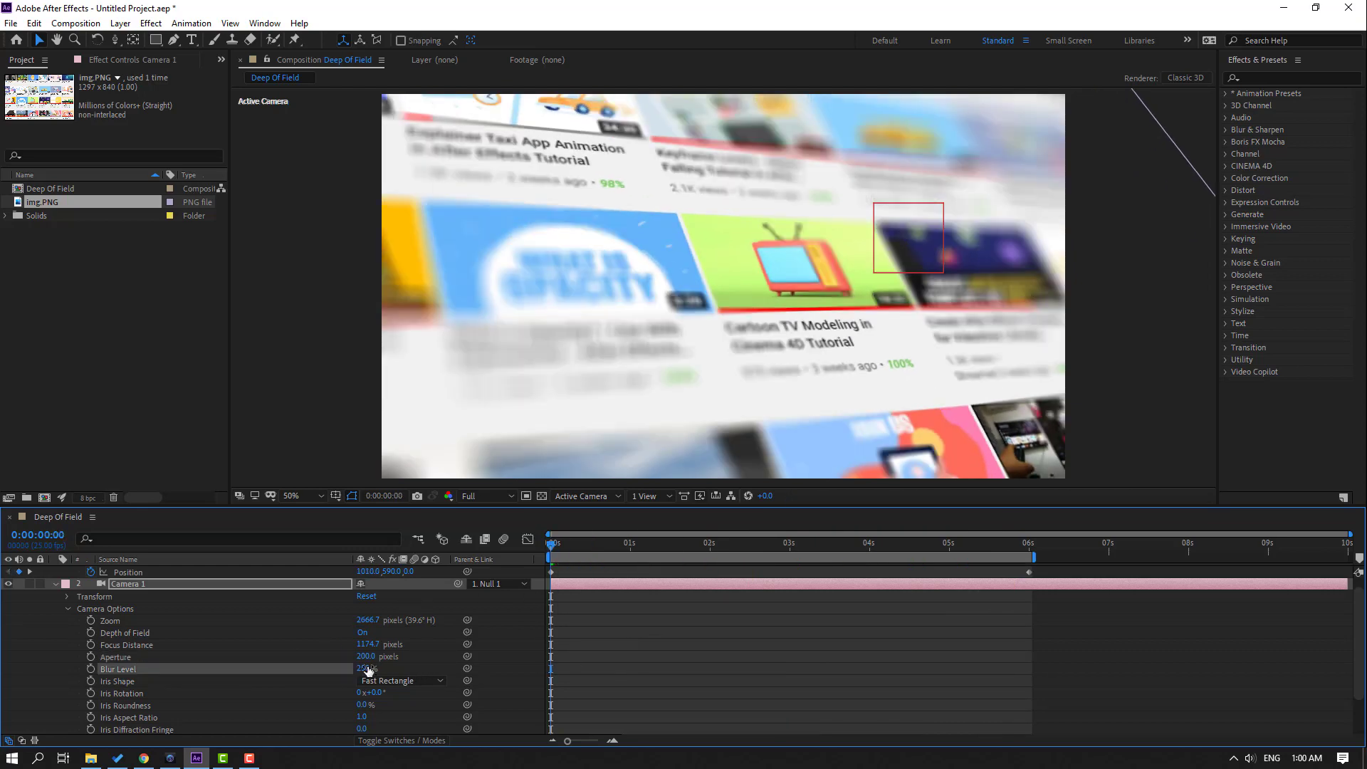
{"action": "left_click", "coordinate": [375, 664]}
{"action": "type", "text": "200"}
{"action": "key", "text": "Return"}
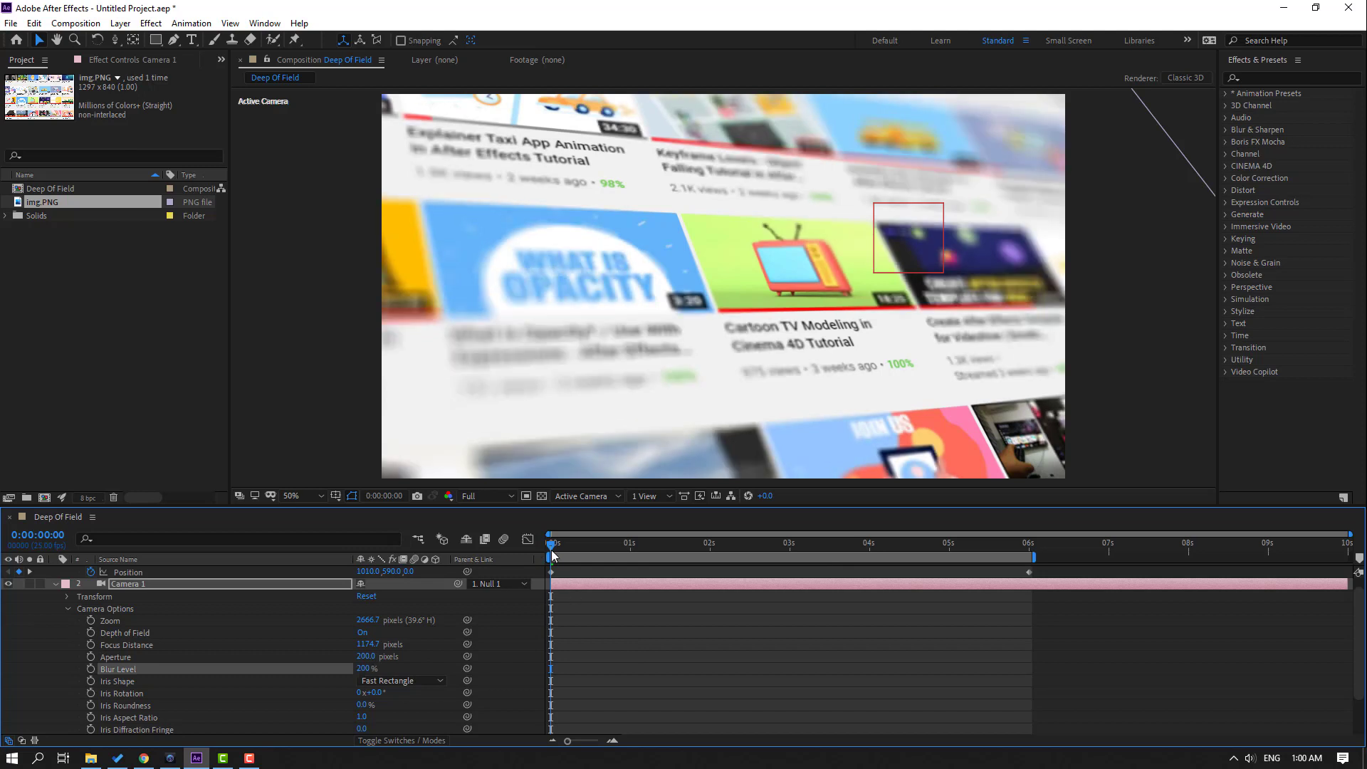
{"action": "left_click_drag", "start_coordinate": [554, 552], "coordinate": [411, 504]}
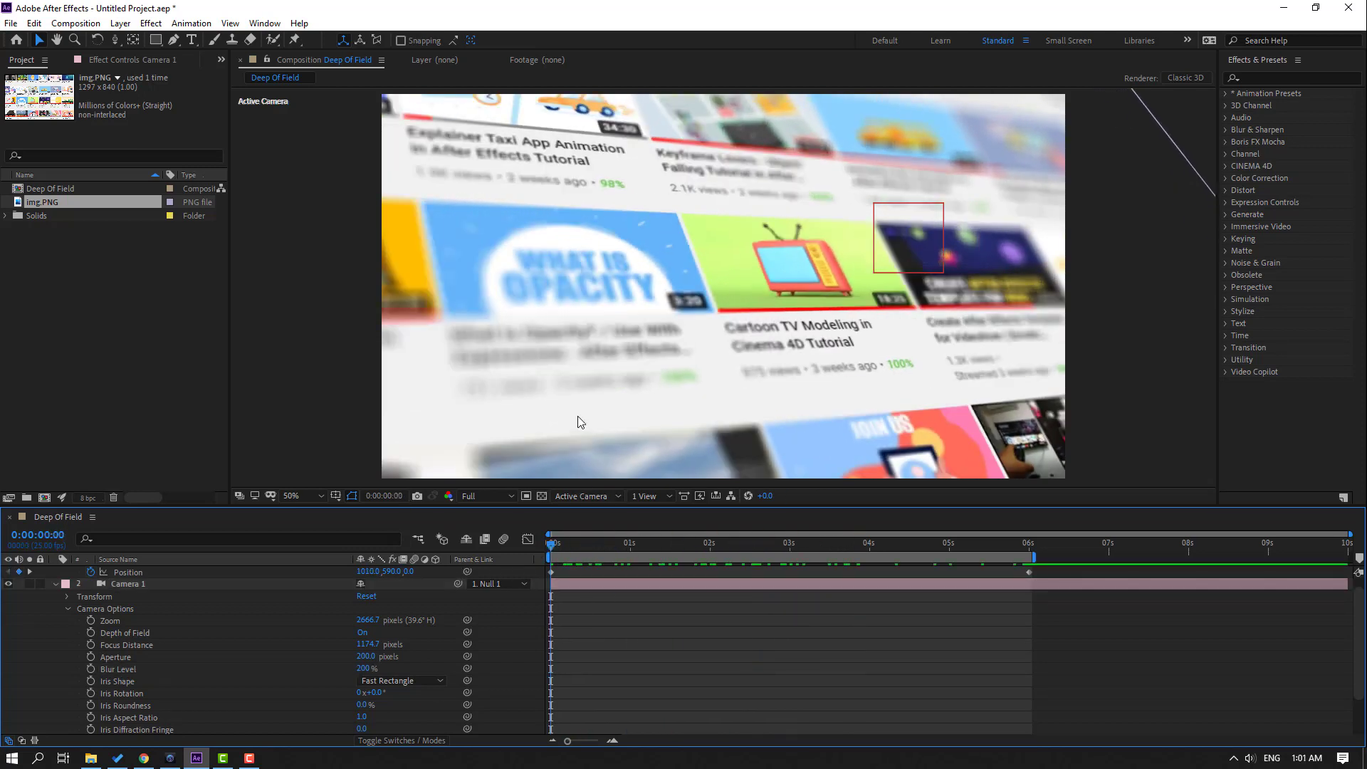
Step: Keyframe Camera 1's Focus Distance at 0s, then 947.7 at 3:12 and 1302.0 at 5:18
{"action": "left_click", "coordinate": [131, 645]}
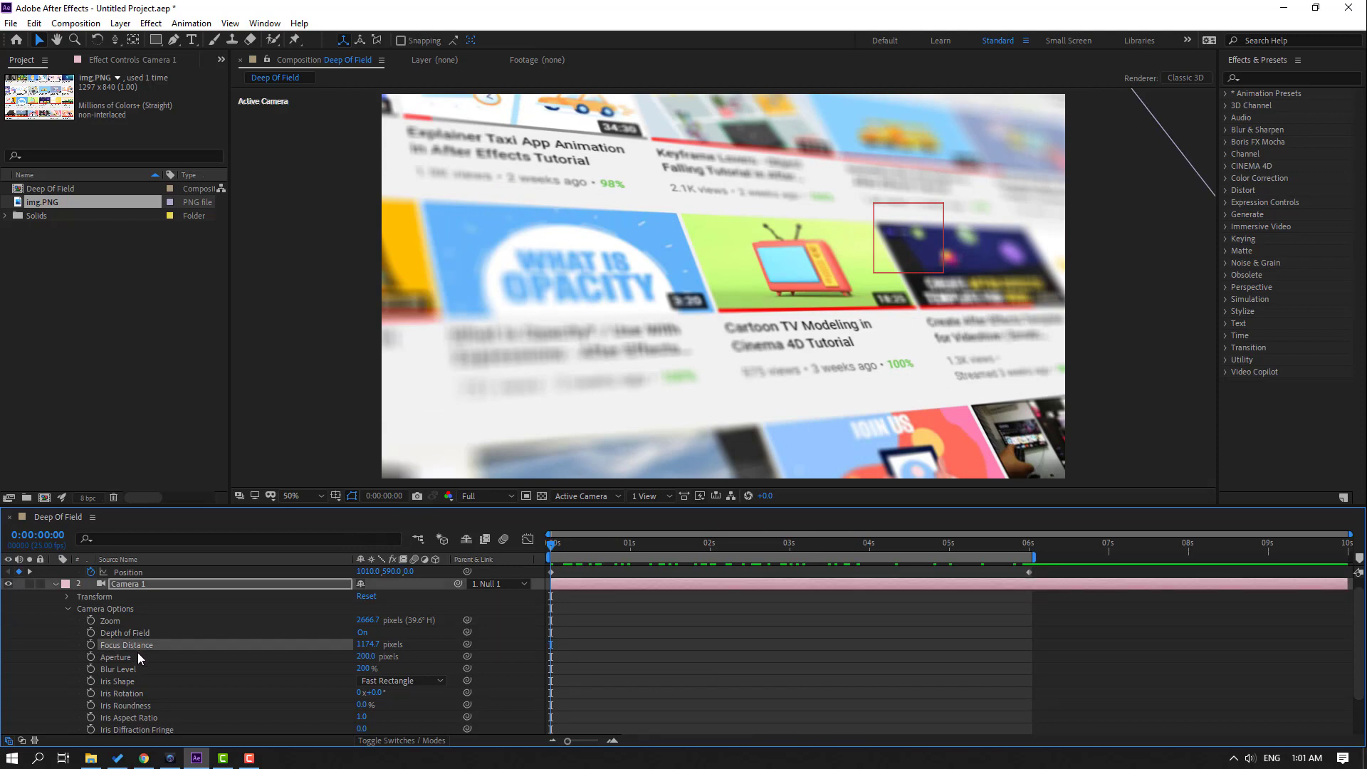
{"action": "left_click", "coordinate": [91, 643]}
{"action": "left_click_drag", "start_coordinate": [598, 550], "coordinate": [827, 549]}
{"action": "left_click_drag", "start_coordinate": [404, 644], "coordinate": [188, 637]}
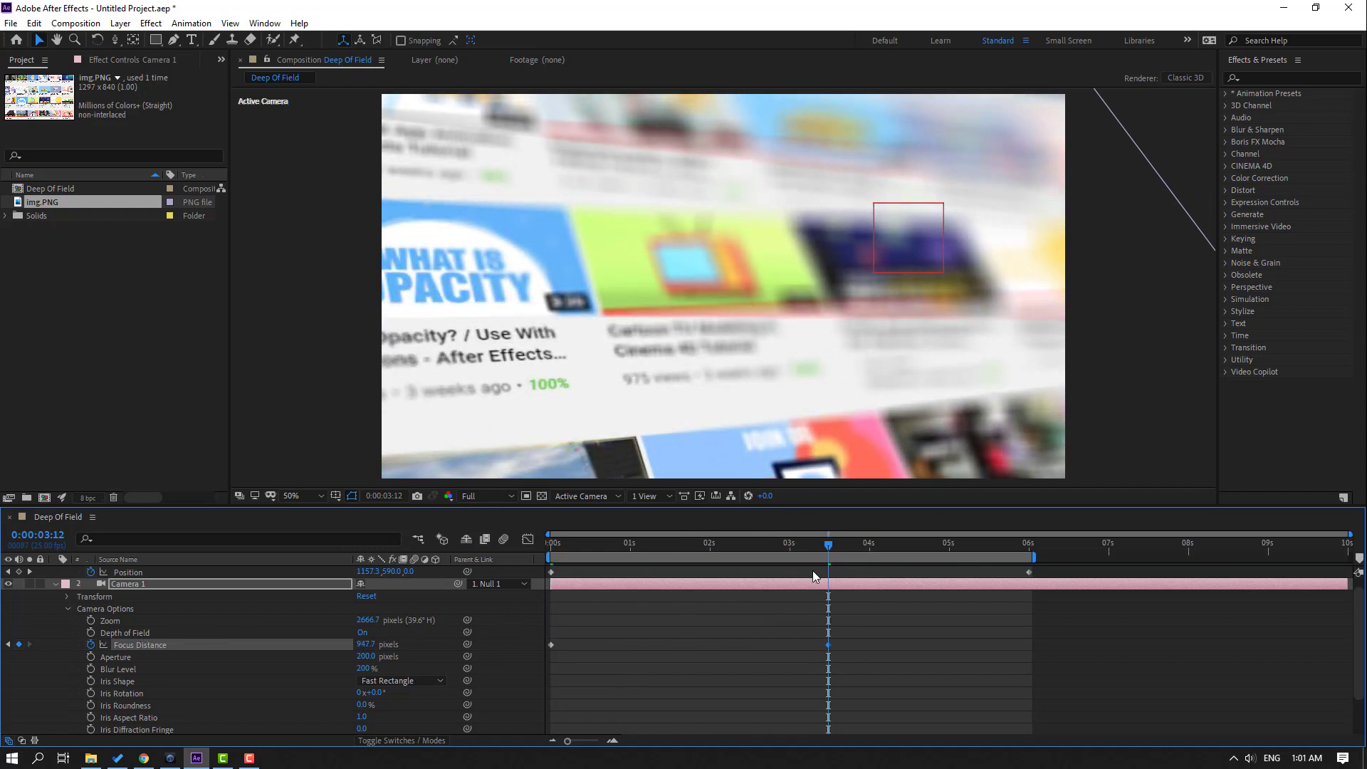
{"action": "left_click_drag", "start_coordinate": [801, 548], "coordinate": [1007, 554]}
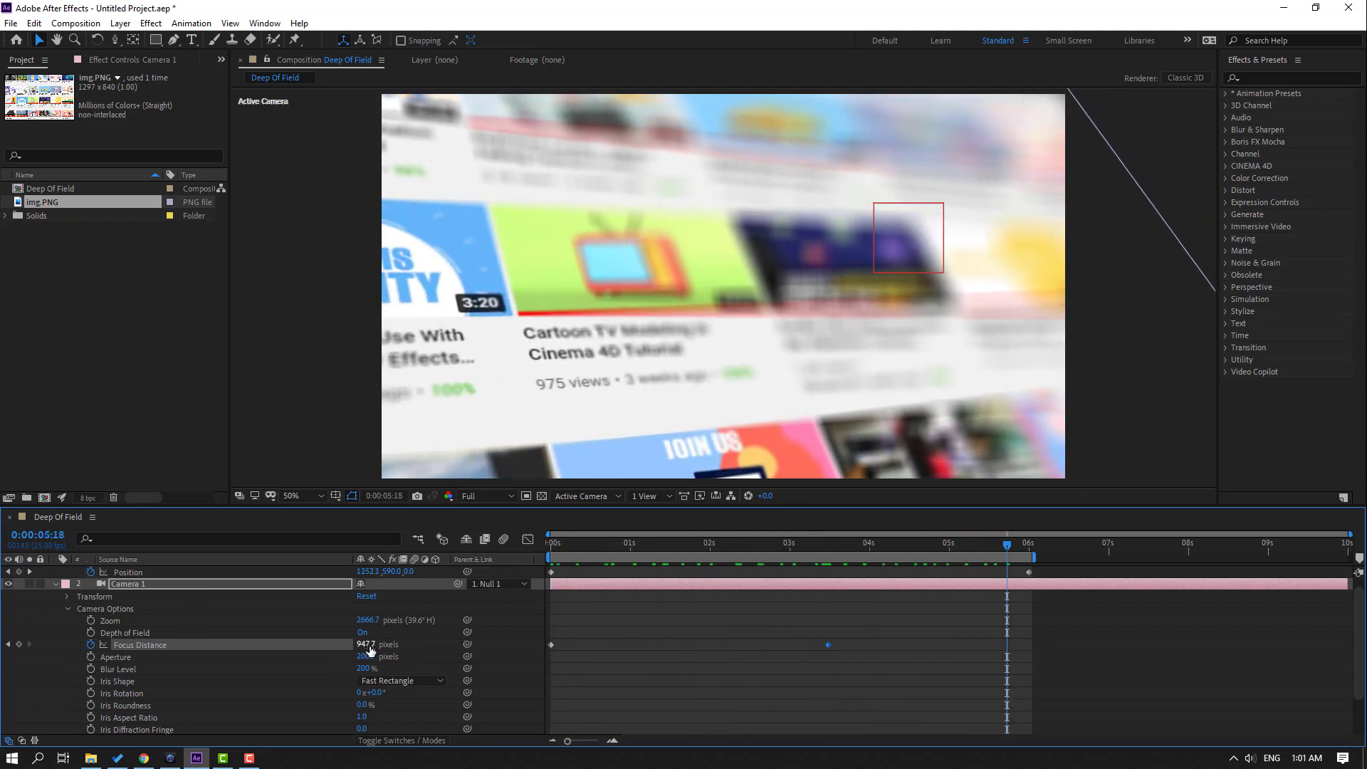
{"action": "left_click_drag", "start_coordinate": [418, 643], "coordinate": [448, 635]}
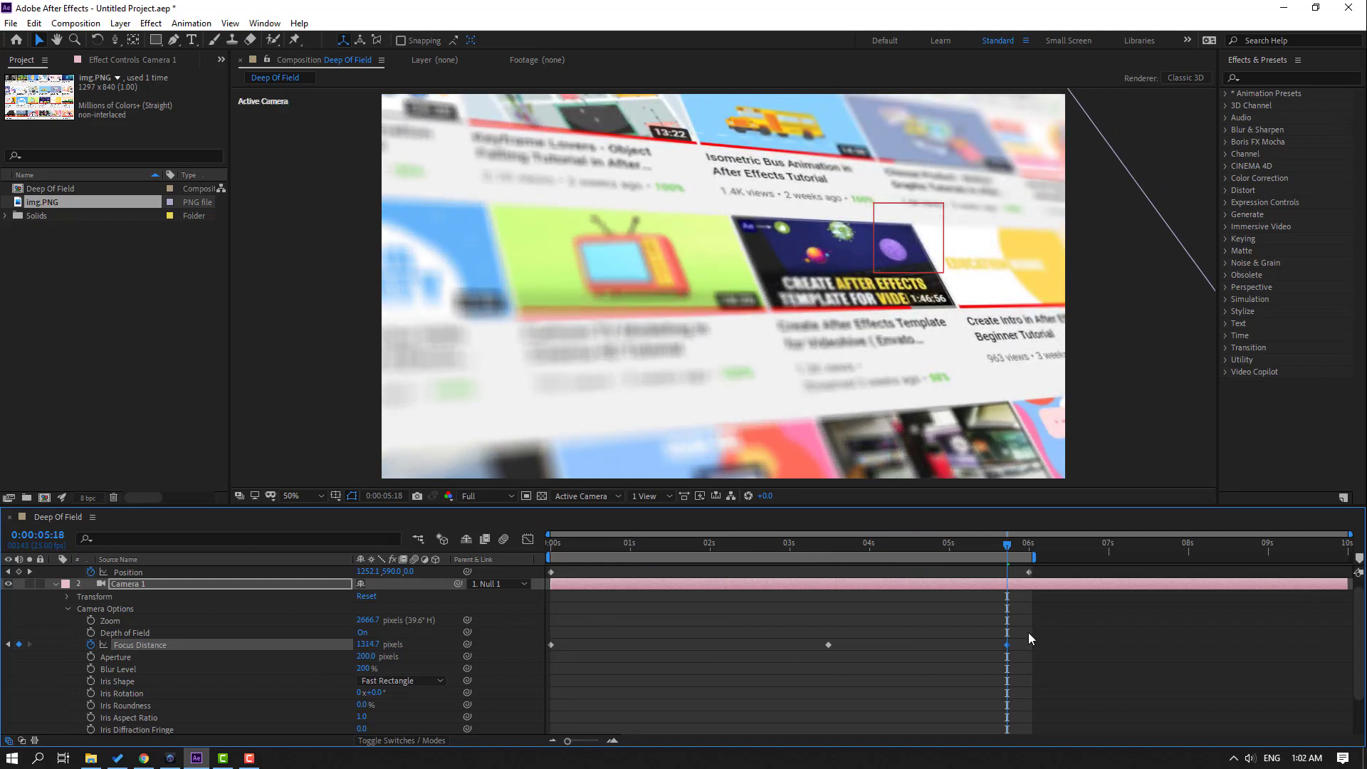
{"action": "left_click", "coordinate": [1078, 630]}
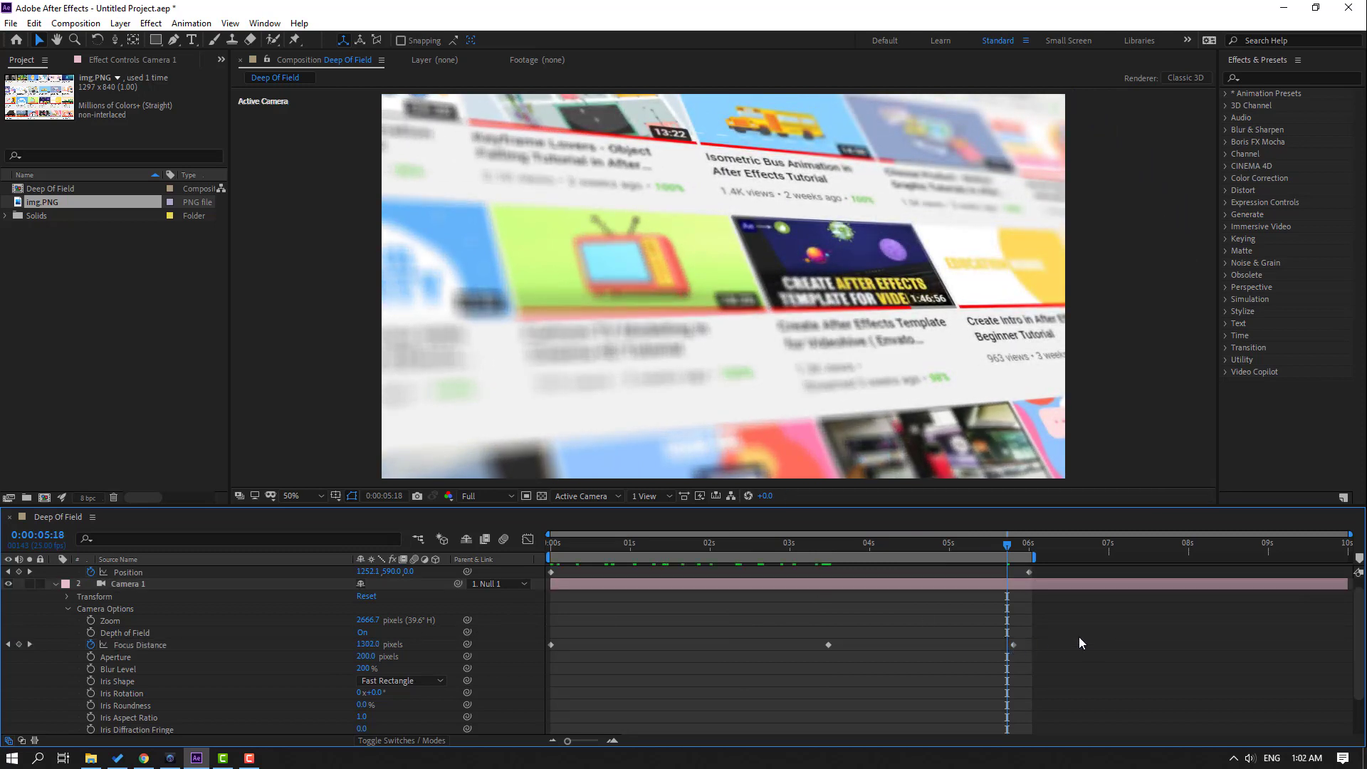
{"action": "key", "text": "space"}
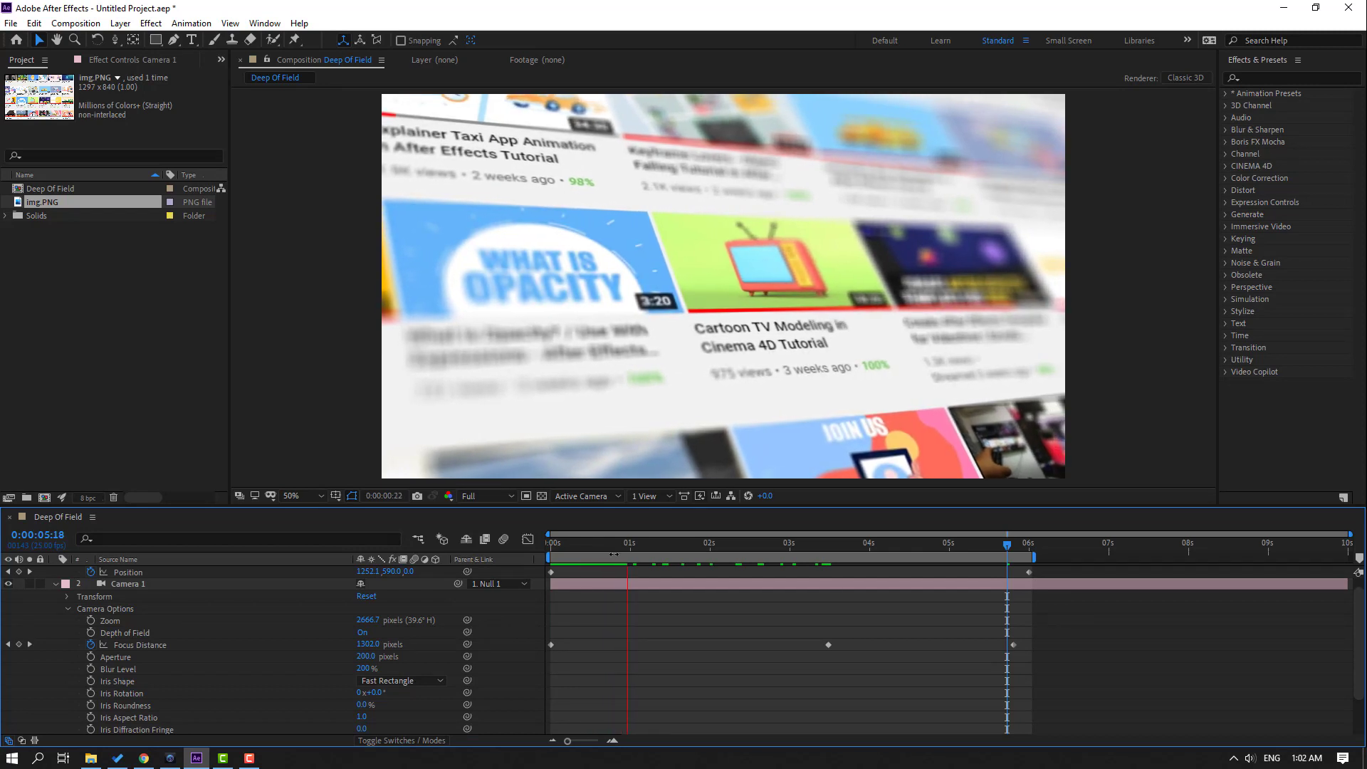
{"action": "key", "text": "space"}
{"action": "key", "text": "space"}
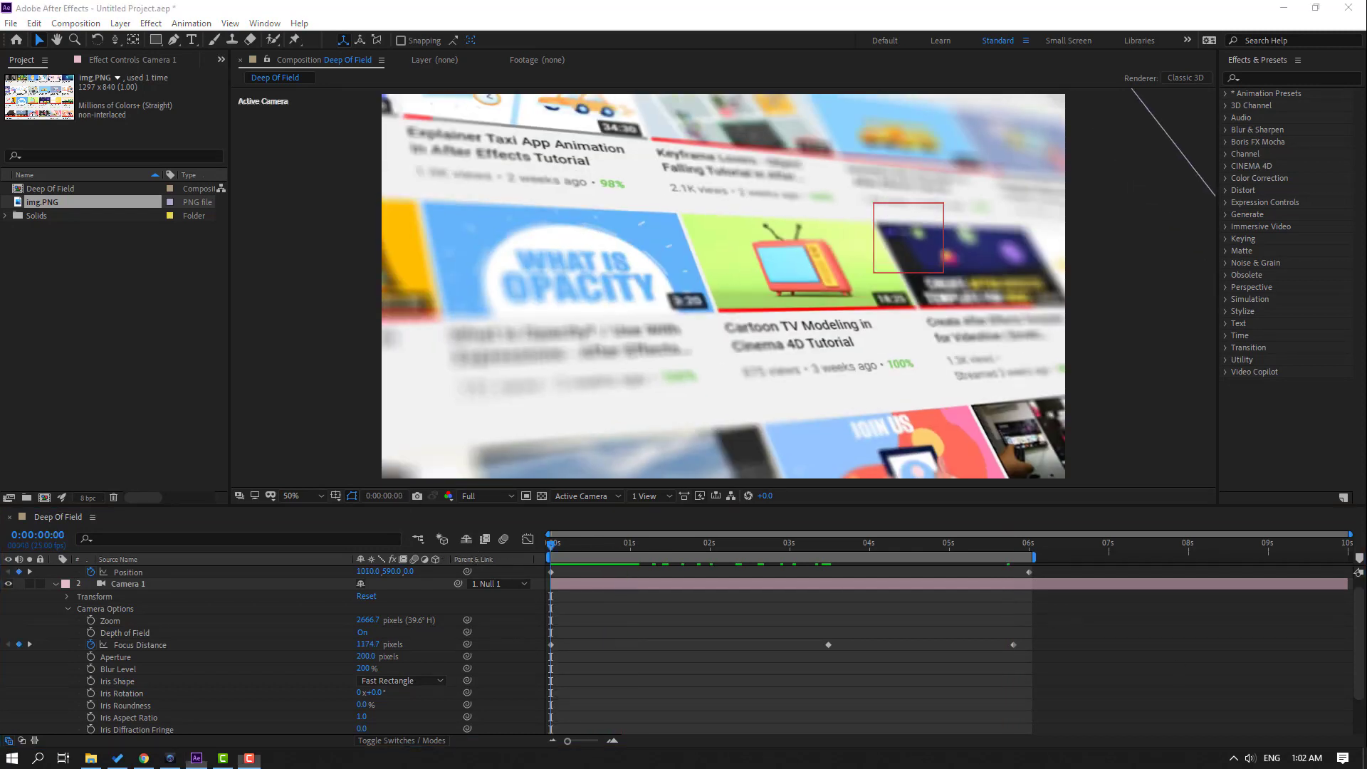